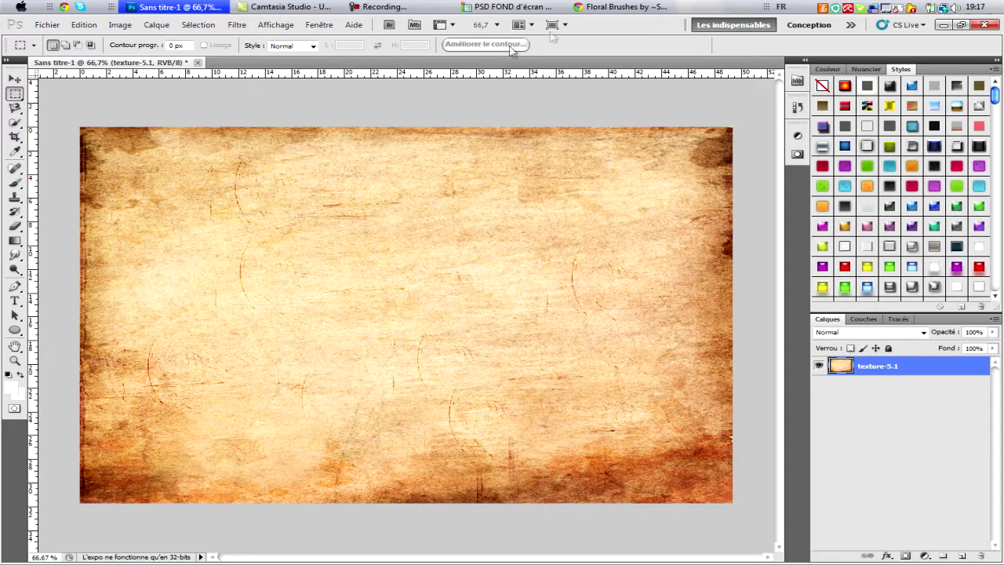
# Step: Place the gfamegd4 image from the desktop into the open textured document as a new layer
pyautogui.click(536, 7)
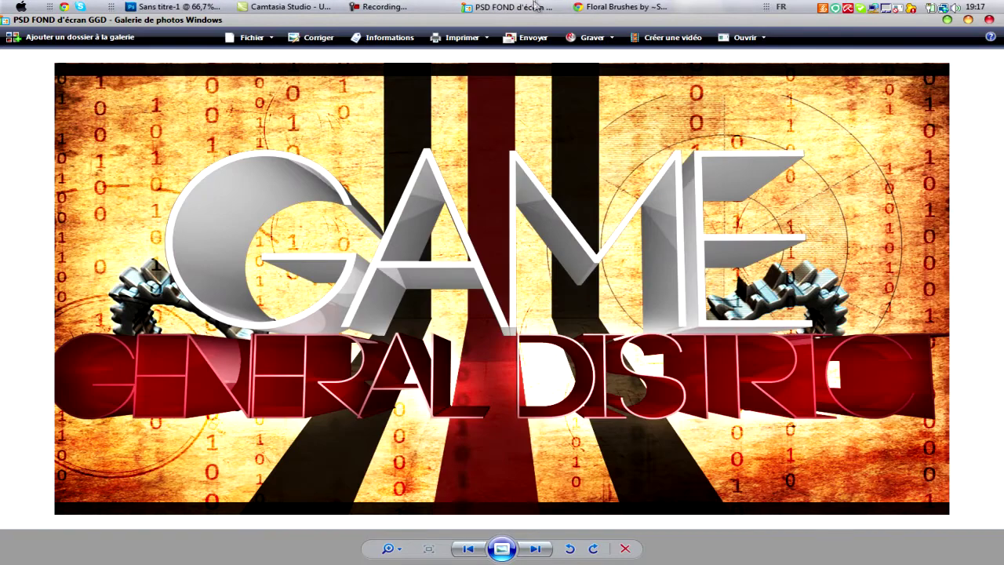
pyautogui.click(521, 4)
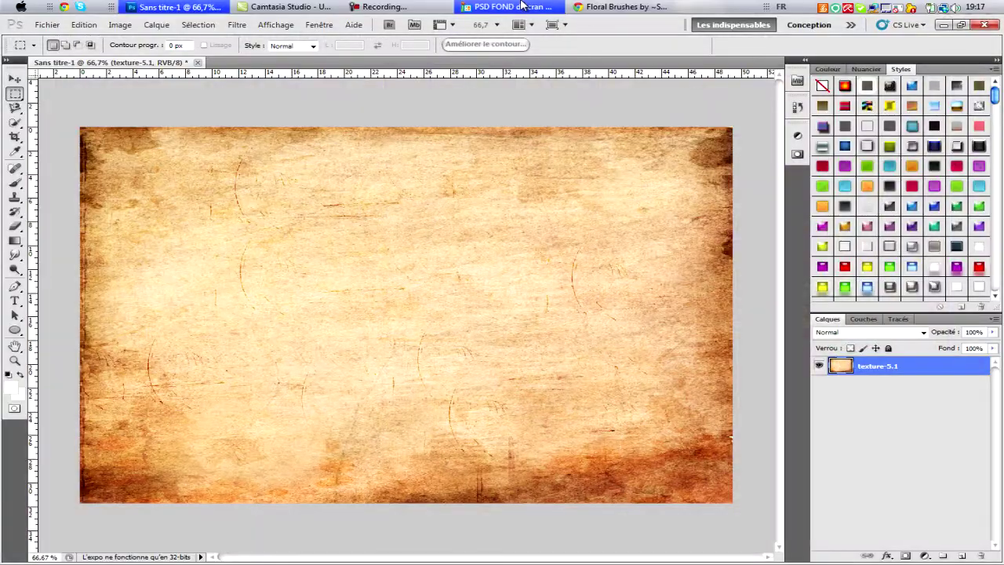
pyautogui.click(942, 26)
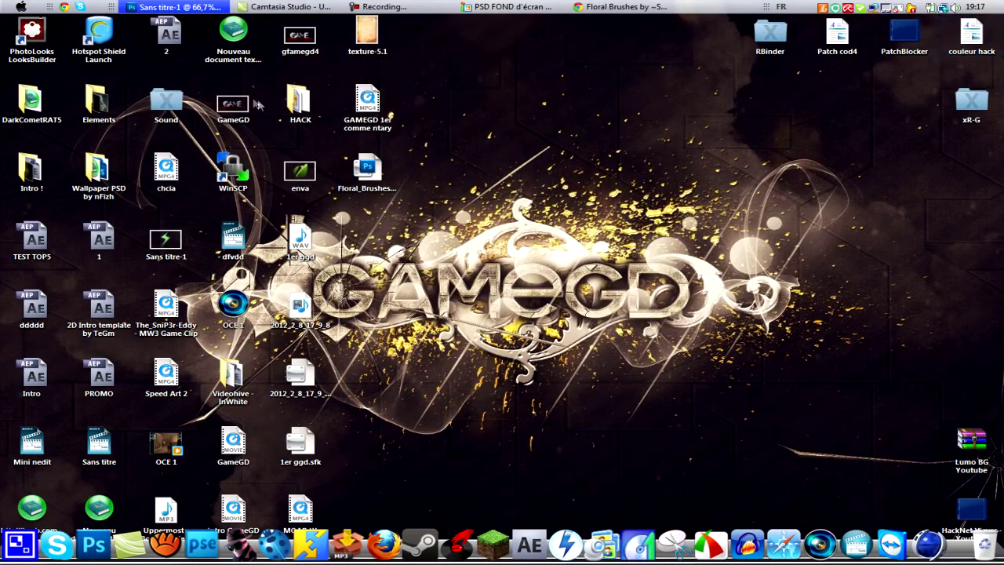
pyautogui.click(251, 104)
pyautogui.click(287, 52)
pyautogui.moveTo(287, 52); pyautogui.dragTo(149, 6)
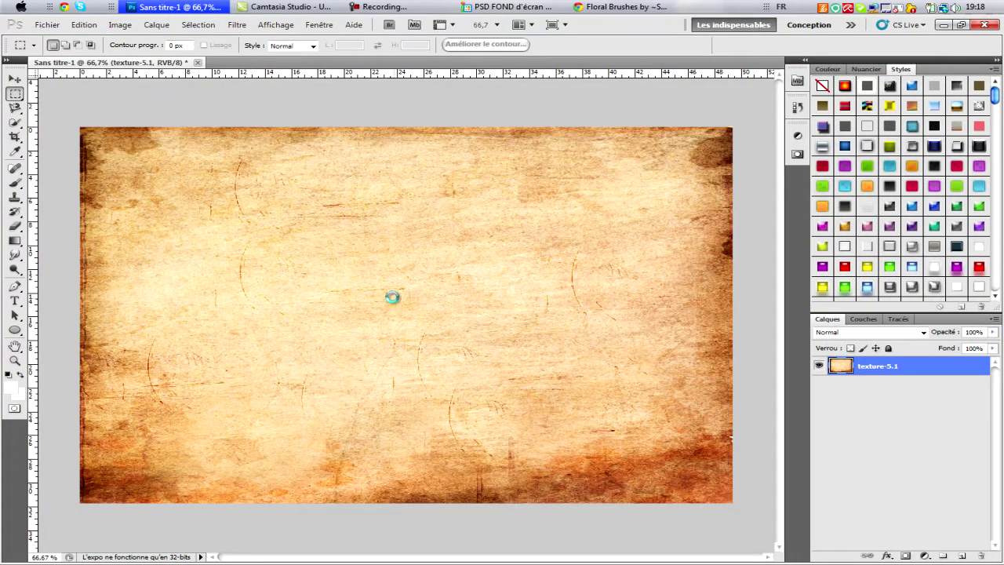
pyautogui.moveTo(392, 296); pyautogui.dragTo(393, 298)
pyautogui.moveTo(576, 324); pyautogui.dragTo(573, 307)
pyautogui.press('Return')
pyautogui.press('m')
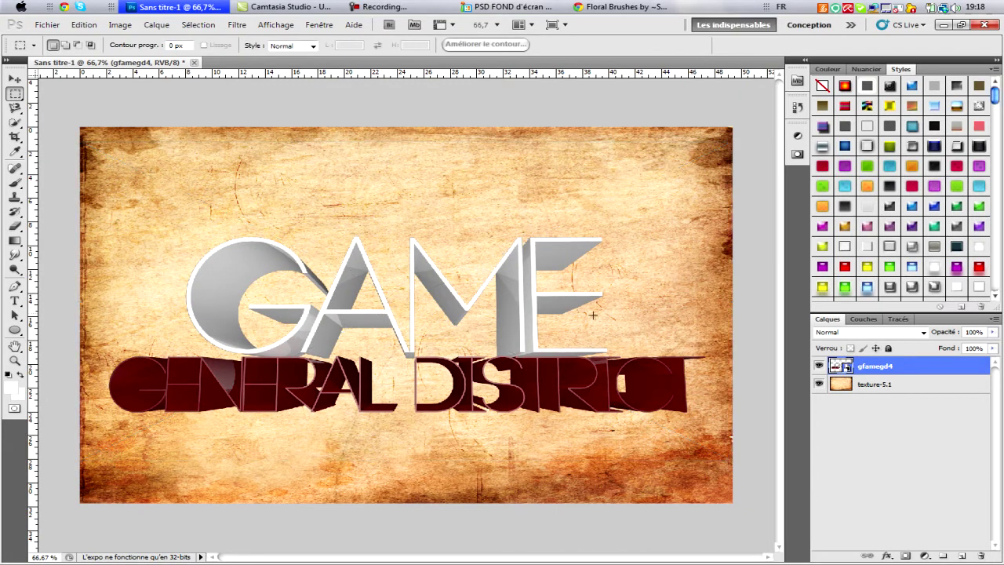
# Step: Scale the gfamegd4 logo layer to 113.21% with Free Transform and position it across the middle of the canvas
pyautogui.click(15, 79)
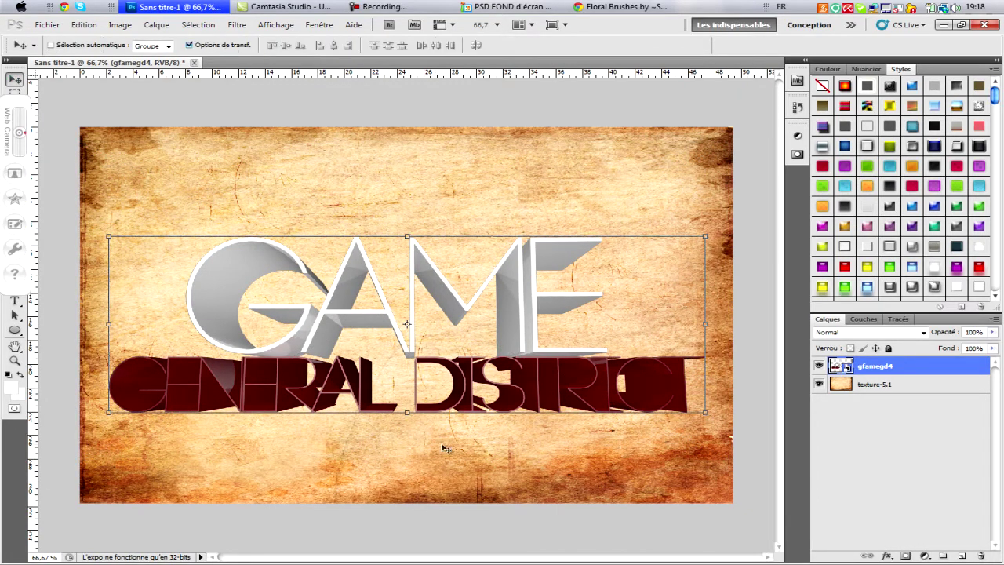
pyautogui.hotkey('ctrl', 't')
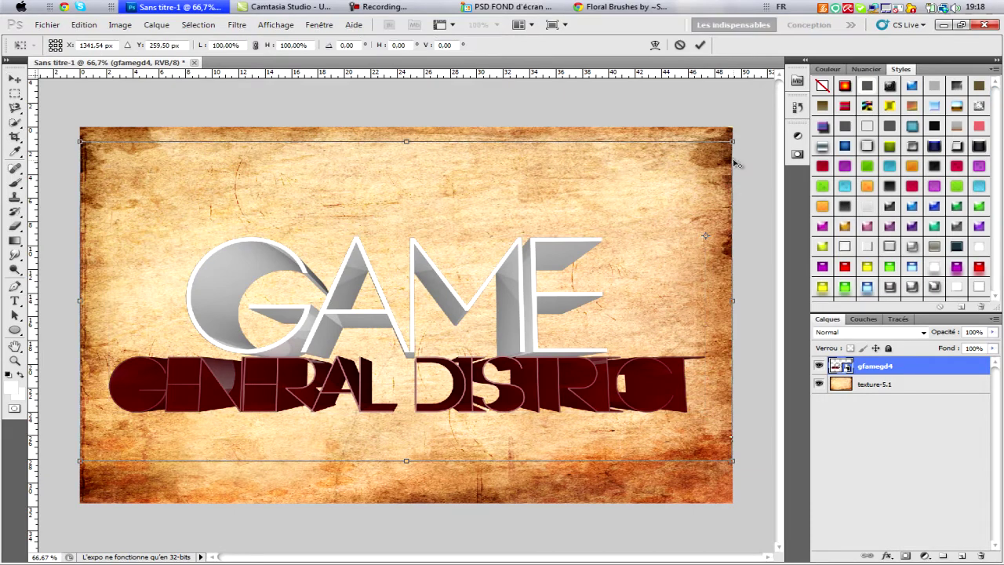
pyautogui.moveTo(734, 141); pyautogui.dragTo(753, 131)
pyautogui.moveTo(704, 238); pyautogui.dragTo(316, 314)
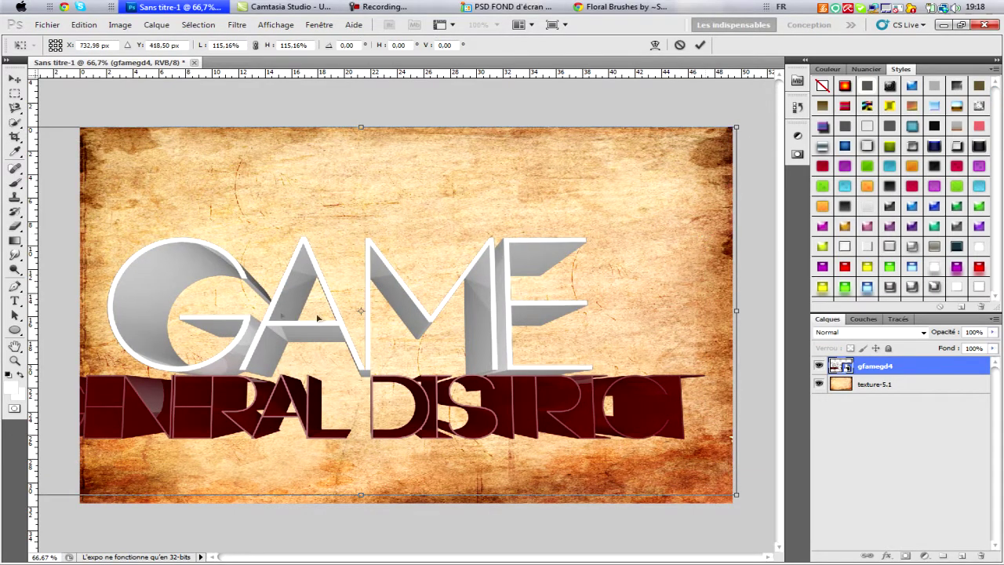
pyautogui.moveTo(417, 344); pyautogui.dragTo(469, 310)
pyautogui.hotkey('ctrl', '-')
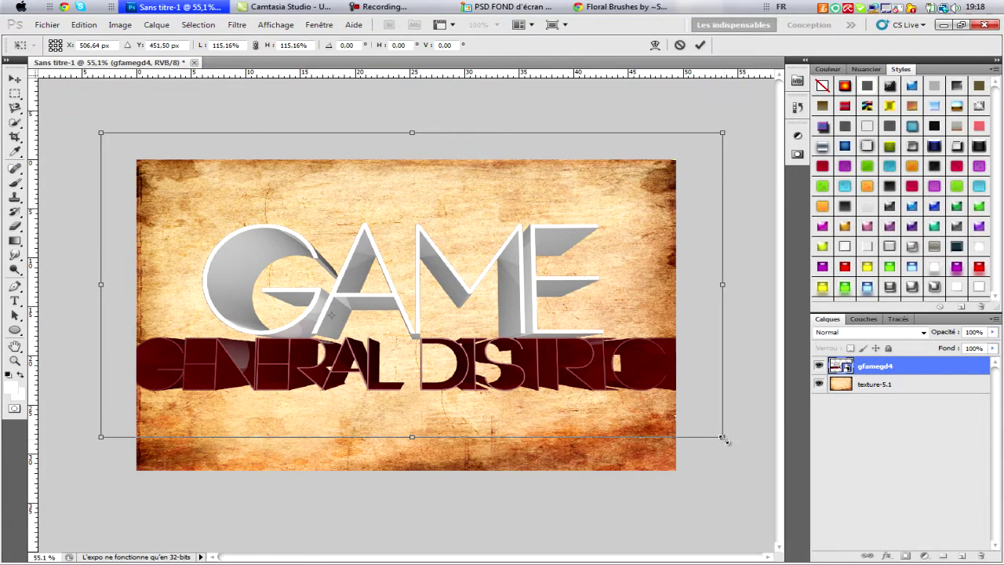
pyautogui.moveTo(726, 441); pyautogui.dragTo(716, 437)
pyautogui.moveTo(659, 409); pyautogui.dragTo(659, 416)
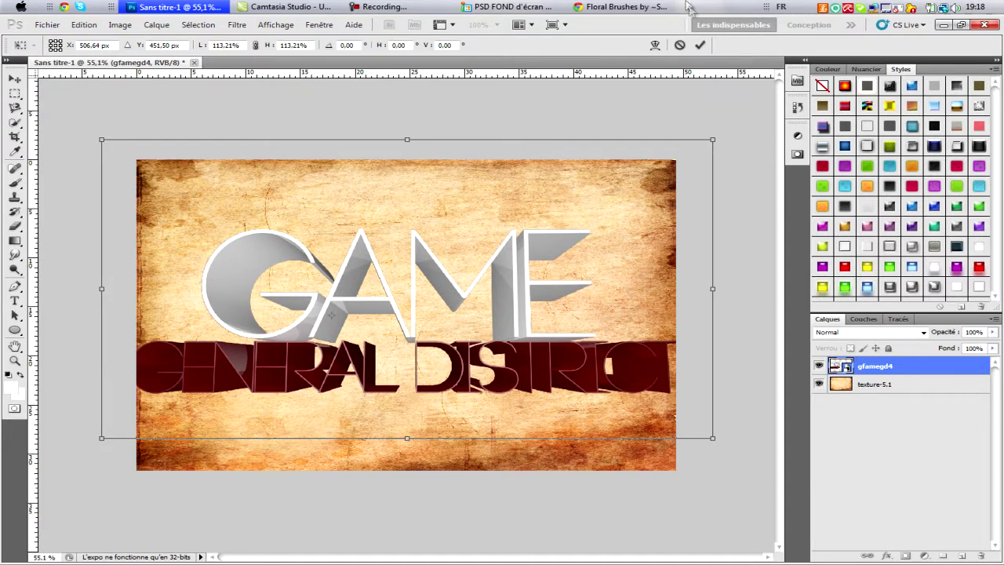
pyautogui.click(699, 44)
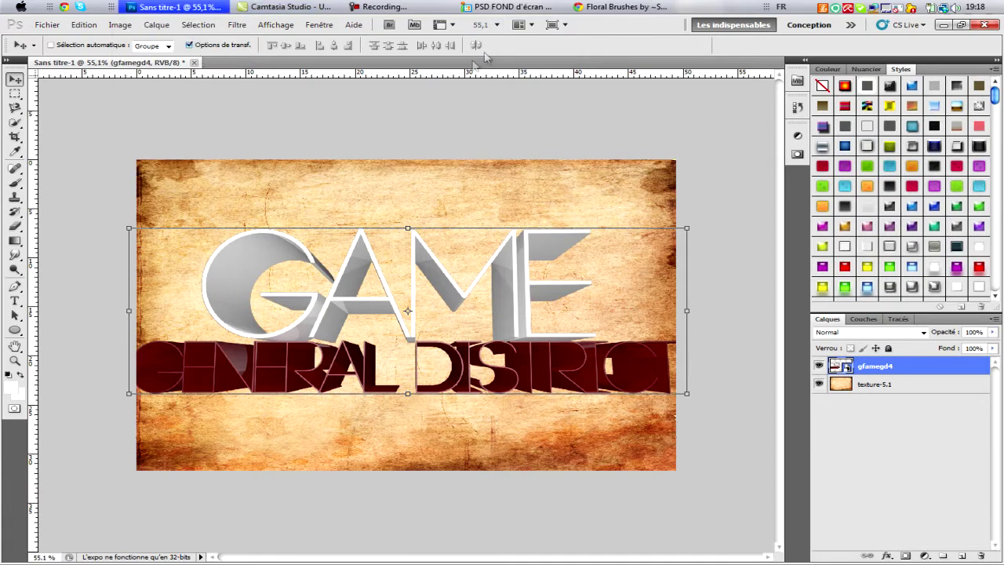
# Step: Hide the gfamegd4 layer and draw a narrow white vertical rectangle shape from above the canvas's upper edge to near mid-height
pyautogui.click(506, 6)
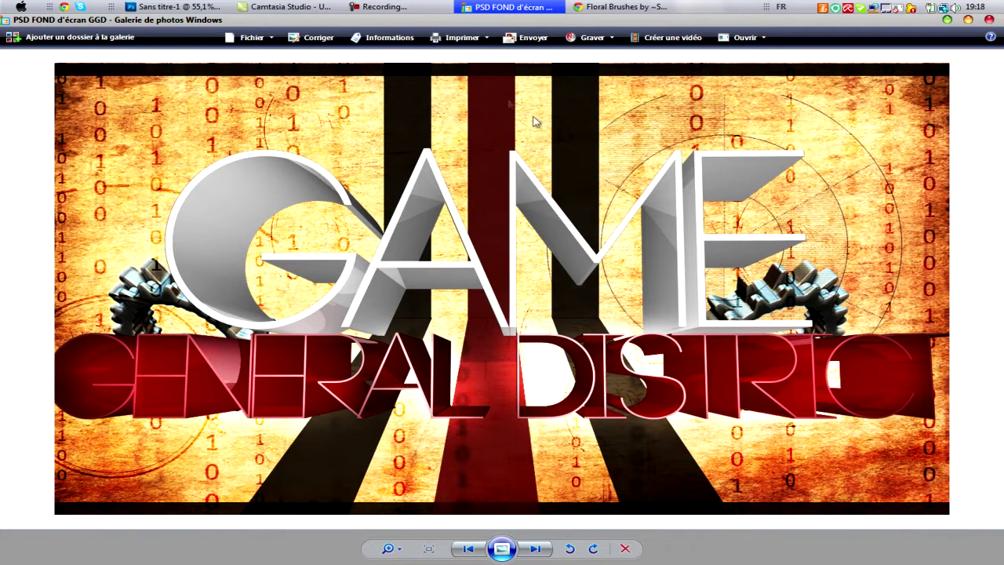
pyautogui.click(176, 6)
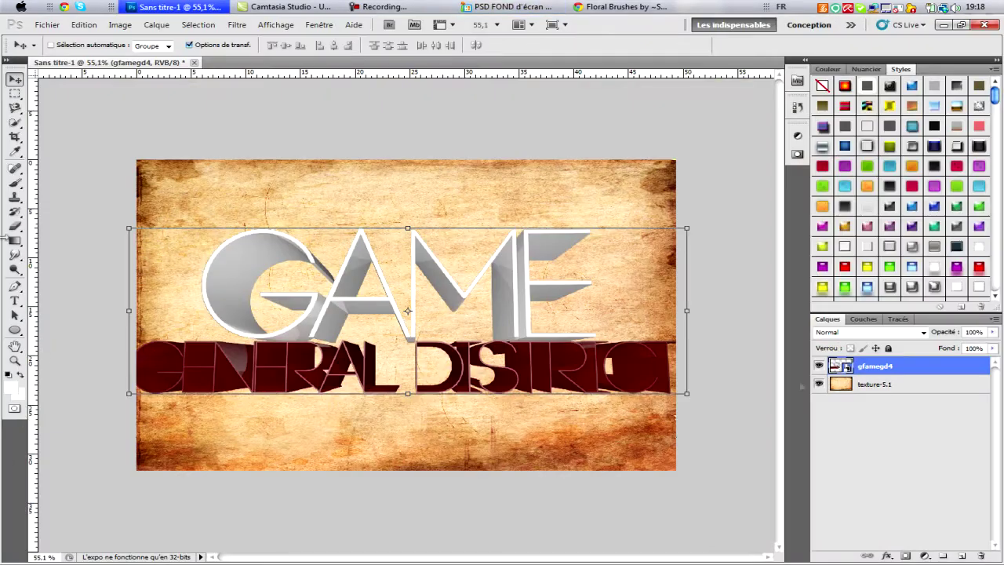
pyautogui.click(818, 365)
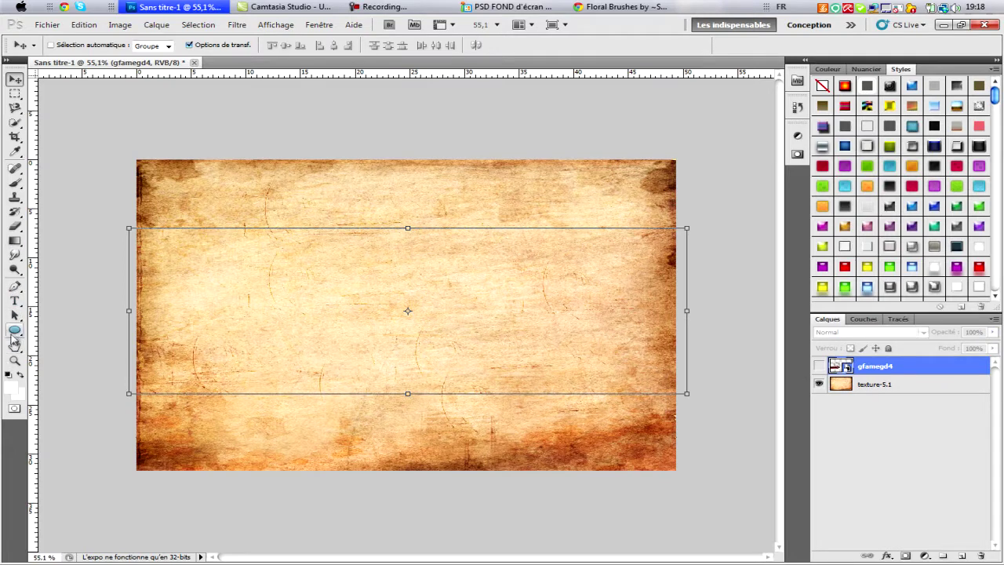
pyautogui.click(14, 332)
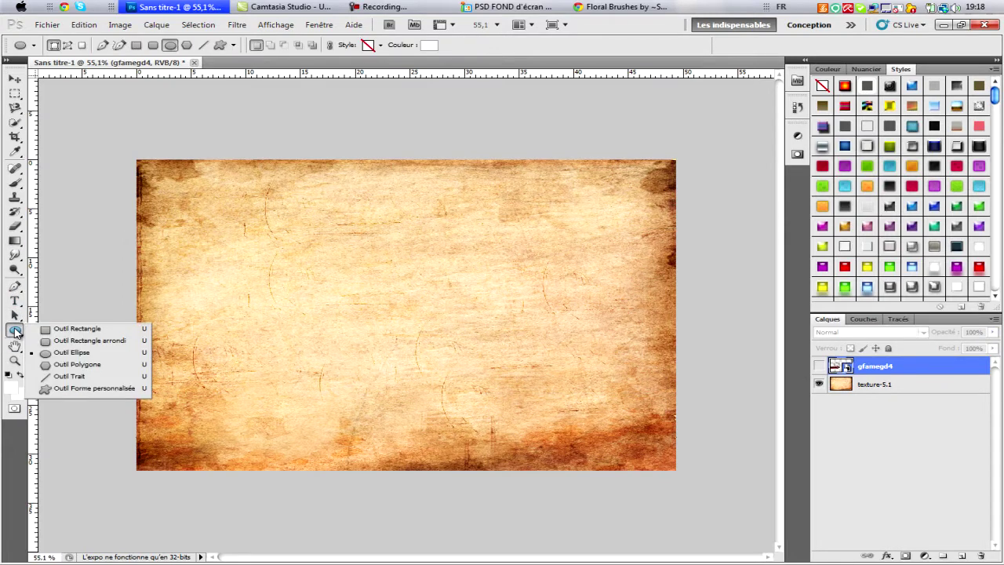
pyautogui.click(73, 330)
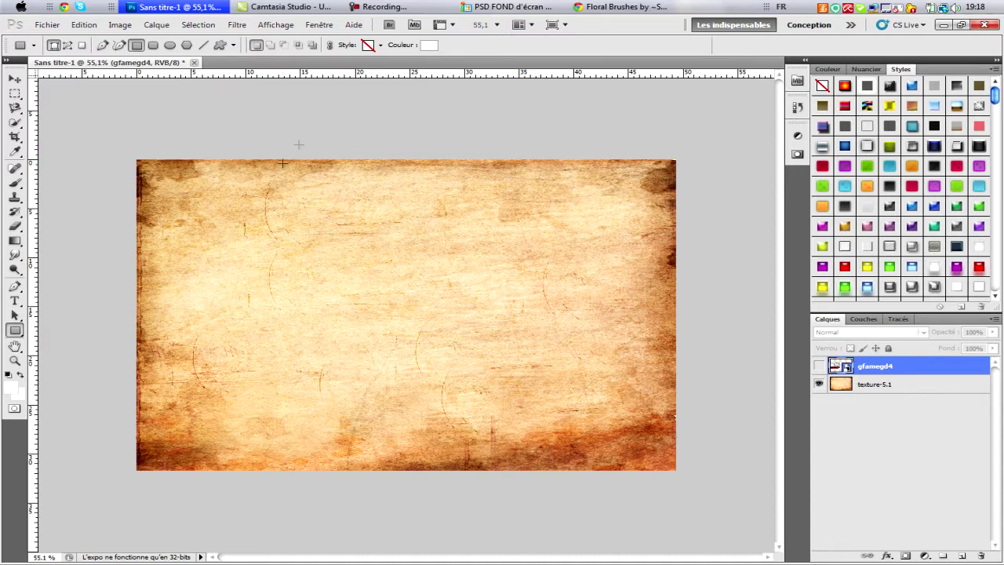
pyautogui.moveTo(317, 171); pyautogui.dragTo(329, 299)
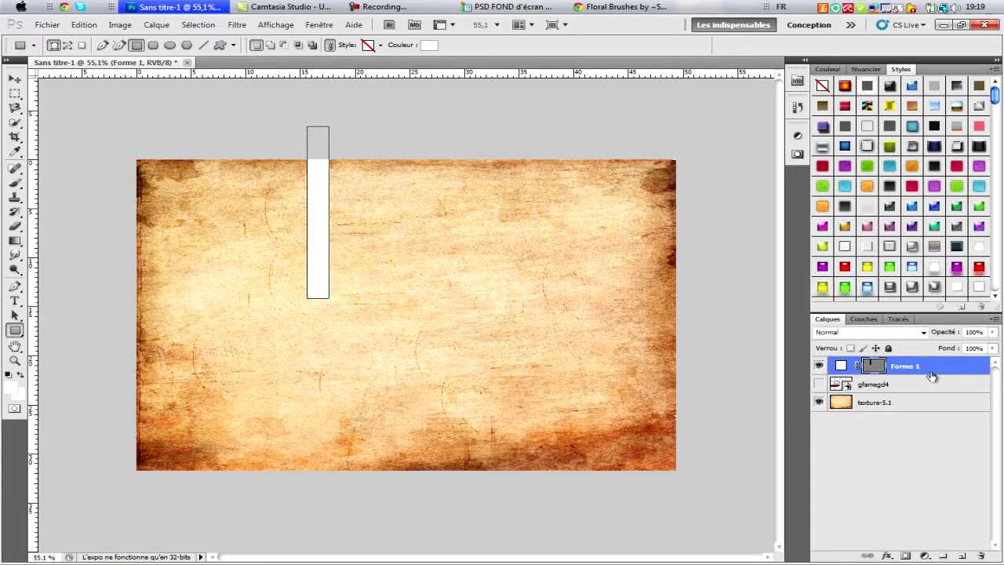
# Step: Duplicate the rectangle shape layer twice and fill the uppermost copy with black 000000
pyautogui.hotkey('ctrl', 'j')
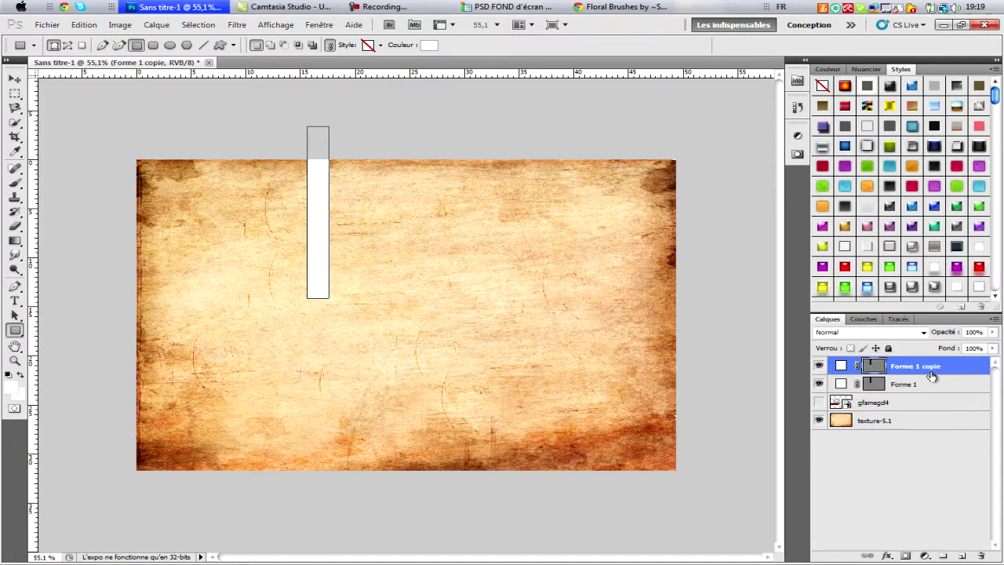
pyautogui.hotkey('ctrl', 'j')
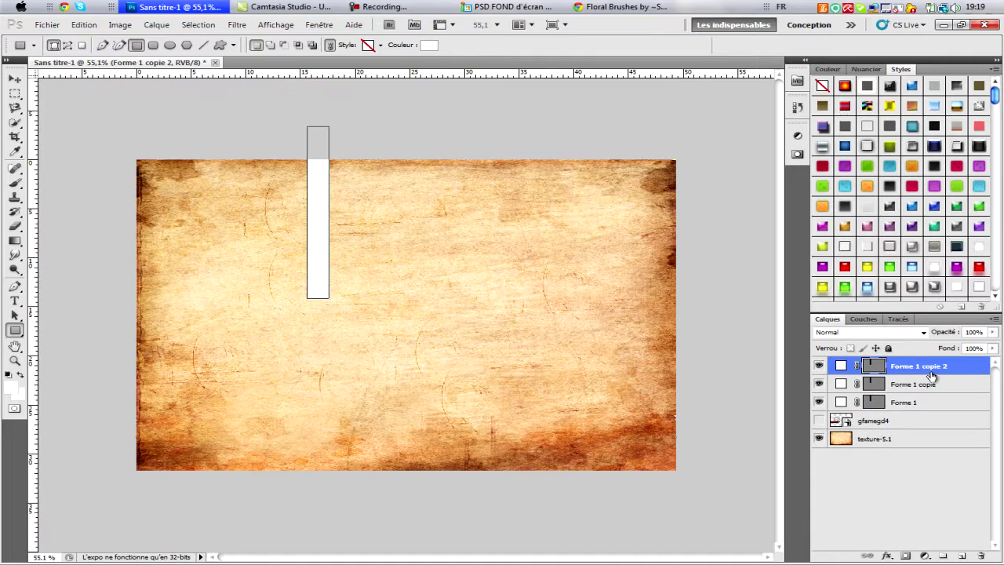
pyautogui.doubleClick(841, 368)
pyautogui.moveTo(600, 487); pyautogui.dragTo(558, 536)
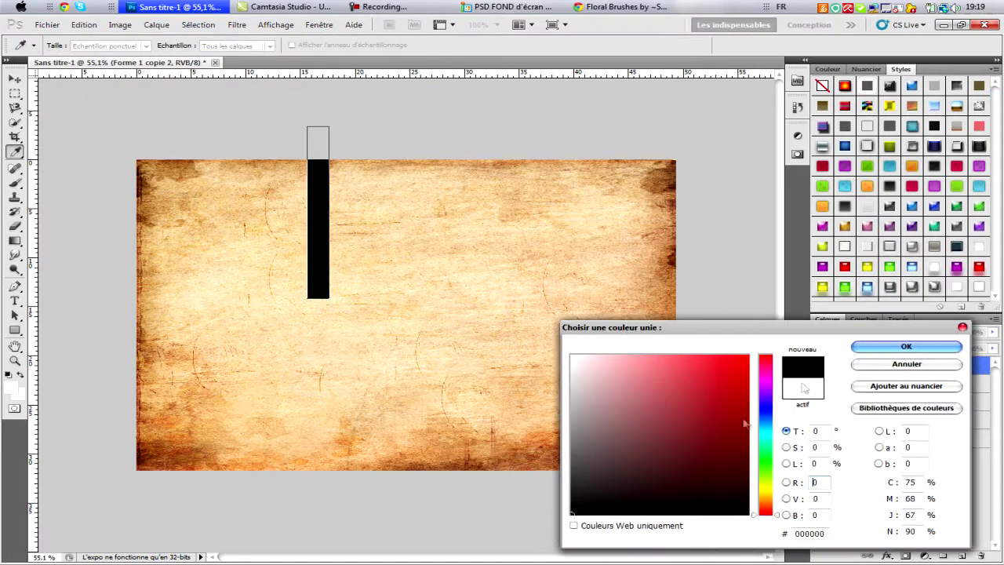
pyautogui.click(865, 348)
pyautogui.click(539, 6)
pyautogui.click(179, 6)
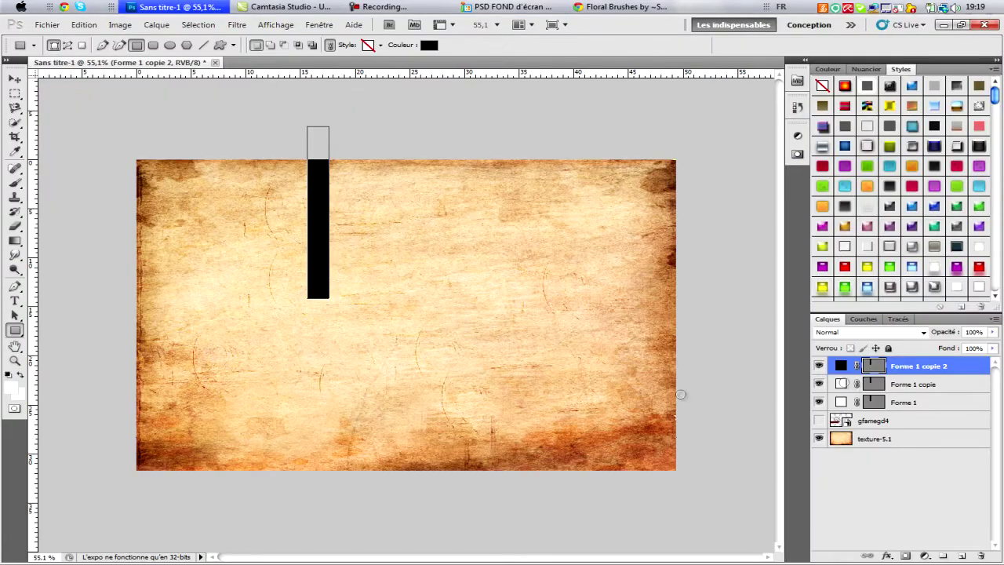
# Step: Fill the Forme 1 copie layer with red and the Forme 1 layer with near-black 090909
pyautogui.doubleClick(843, 383)
pyautogui.moveTo(701, 408); pyautogui.dragTo(834, 367)
pyautogui.click(925, 346)
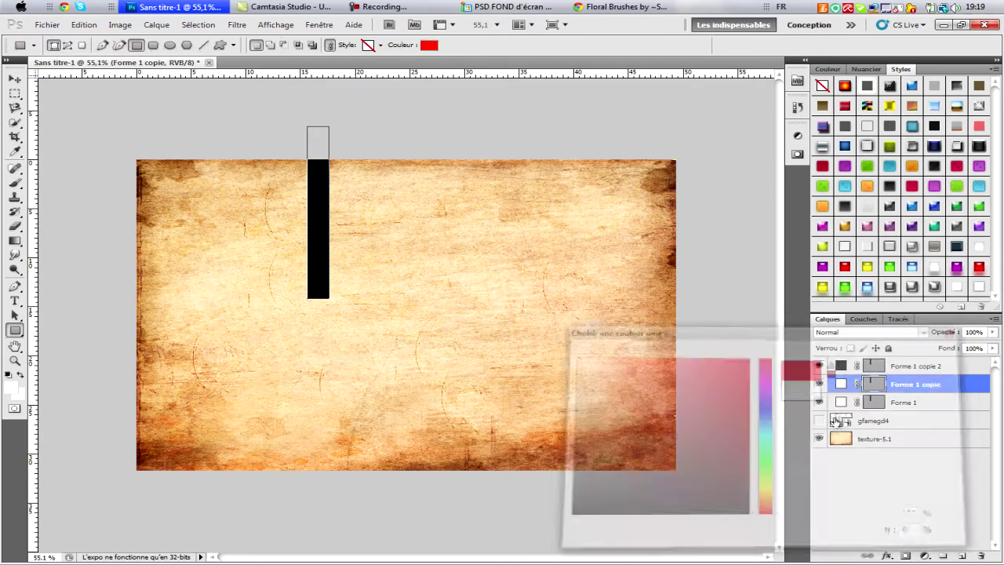
pyautogui.doubleClick(841, 403)
pyautogui.moveTo(700, 385); pyautogui.dragTo(531, 506)
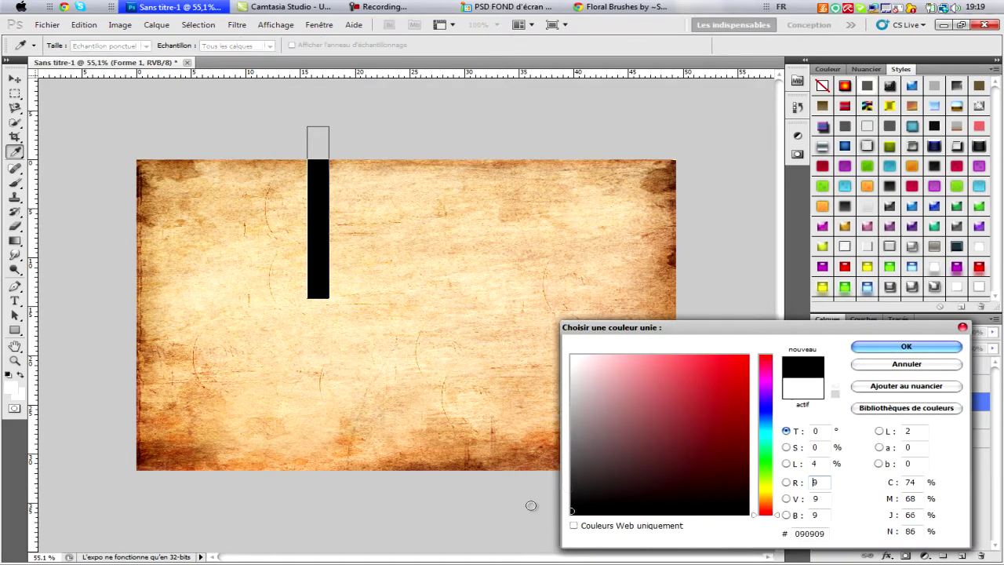
pyautogui.click(856, 347)
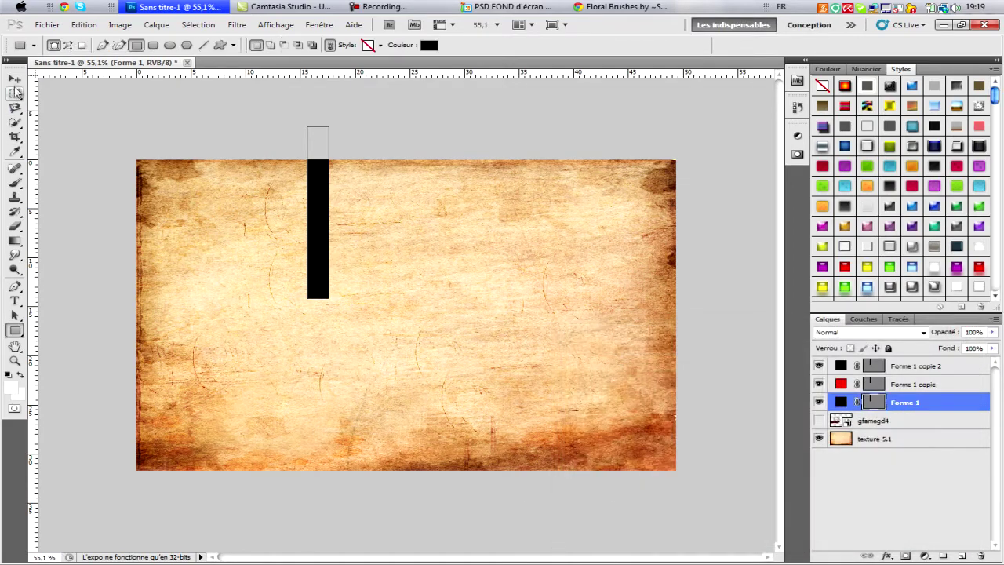
# Step: Move the Forme 1 black stripe horizontally to the right half of the canvas
pyautogui.click(15, 79)
pyautogui.moveTo(318, 228); pyautogui.dragTo(448, 227)
pyautogui.hotkey('shift', 'Right')
pyautogui.hotkey('shift', 'Right')
pyautogui.hotkey('shift', 'Right')
pyautogui.hotkey('shift', 'Right')
pyautogui.hotkey('shift', 'Right')
pyautogui.hotkey('shift', 'Right')
pyautogui.hotkey('shift', 'Right')
pyautogui.hotkey('shift', 'Right')
pyautogui.hotkey('shift', 'Right')
pyautogui.hotkey('shift', 'Right')
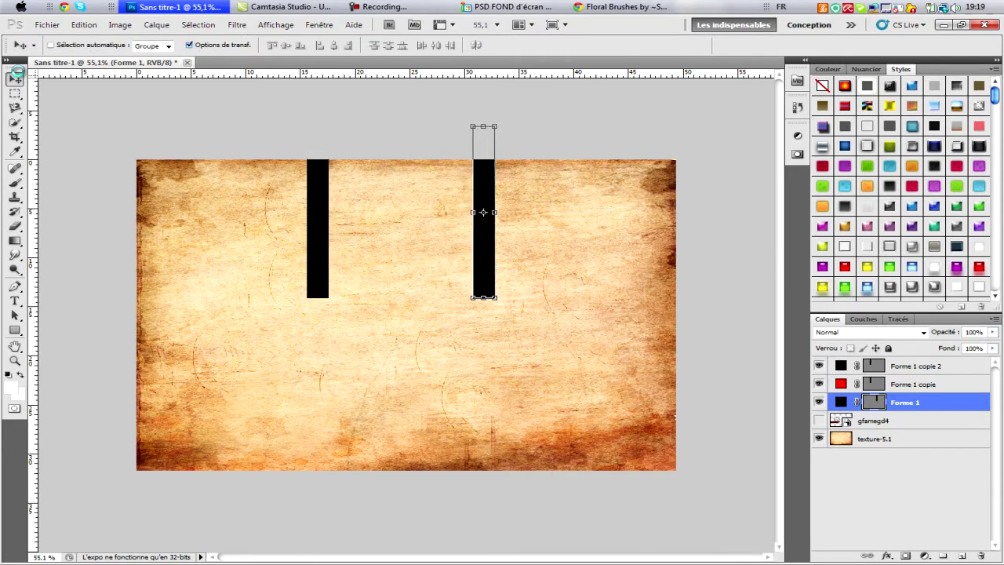
# Step: Move the red Forme 1 copie stripe horizontally to midway between the two black stripes
pyautogui.click(910, 387)
pyautogui.hotkey('shift', 'Right')
pyautogui.hotkey('shift', 'Right')
pyautogui.hotkey('shift', 'Right')
pyautogui.hotkey('shift', 'Right')
pyautogui.hotkey('shift', 'Right')
pyautogui.hotkey('shift', 'Right')
pyautogui.hotkey('shift', 'Right')
pyautogui.hotkey('shift', 'Right')
pyautogui.hotkey('shift', 'Right')
pyautogui.hotkey('shift', 'Right')
pyautogui.hotkey('shift', 'Right')
pyautogui.hotkey('shift', 'Right')
pyautogui.hotkey('shift', 'Right')
pyautogui.hotkey('shift', 'Right')
pyautogui.hotkey('shift', 'Right')
pyautogui.hotkey('shift', 'Right')
pyautogui.hotkey('shift', 'Right')
pyautogui.hotkey('shift', 'Right')
pyautogui.hotkey('shift', 'Right')
pyautogui.hotkey('shift', 'Right')
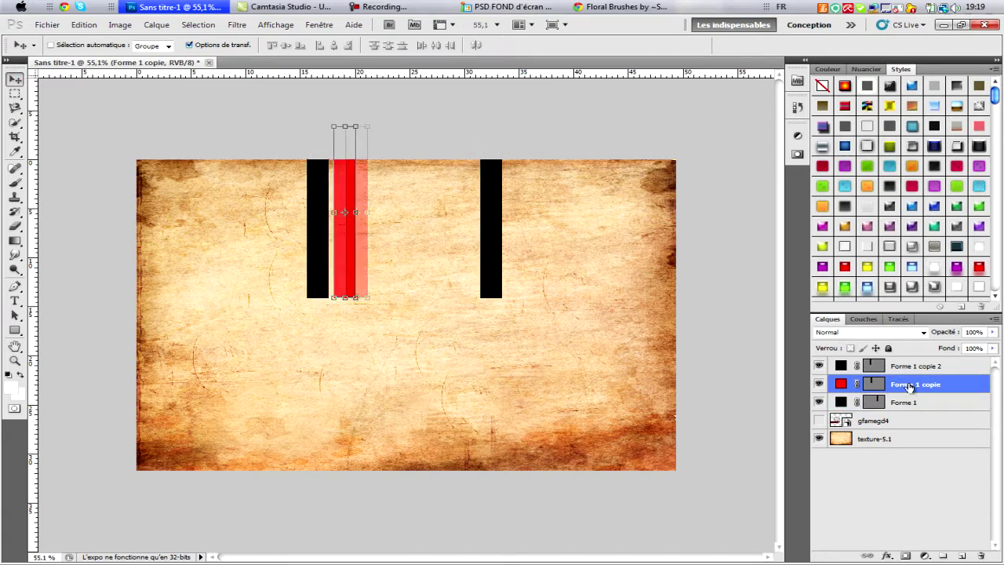
pyautogui.hotkey('shift', 'Right')
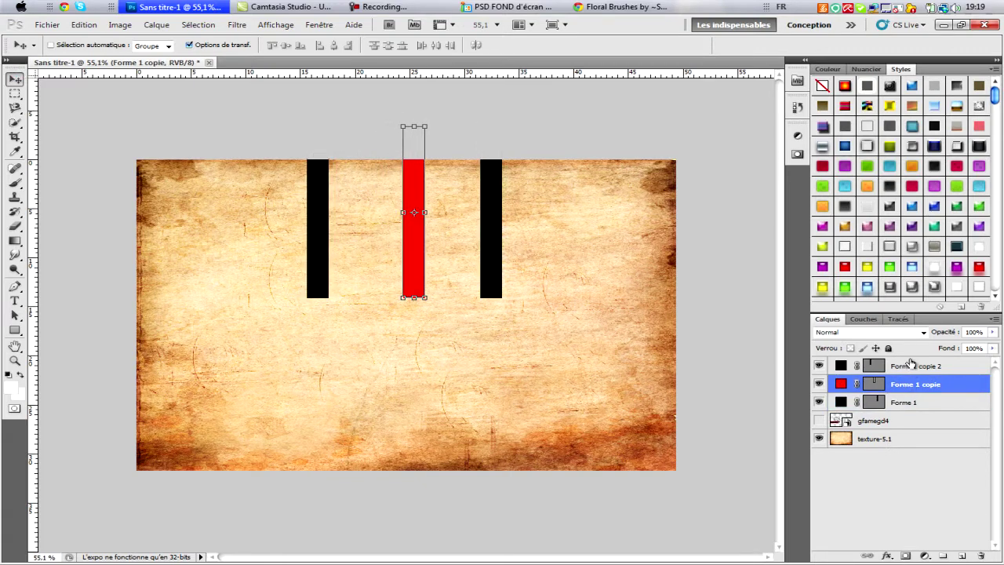
# Step: Nudge the Forme 1 copie 2 black stripe slightly right, closer to the red stripe
pyautogui.click(910, 366)
pyautogui.hotkey('shift', 'Right')
pyautogui.hotkey('shift', 'Right')
pyautogui.hotkey('shift', 'Right')
pyautogui.hotkey('shift', 'Right')
pyautogui.hotkey('shift', 'Right')
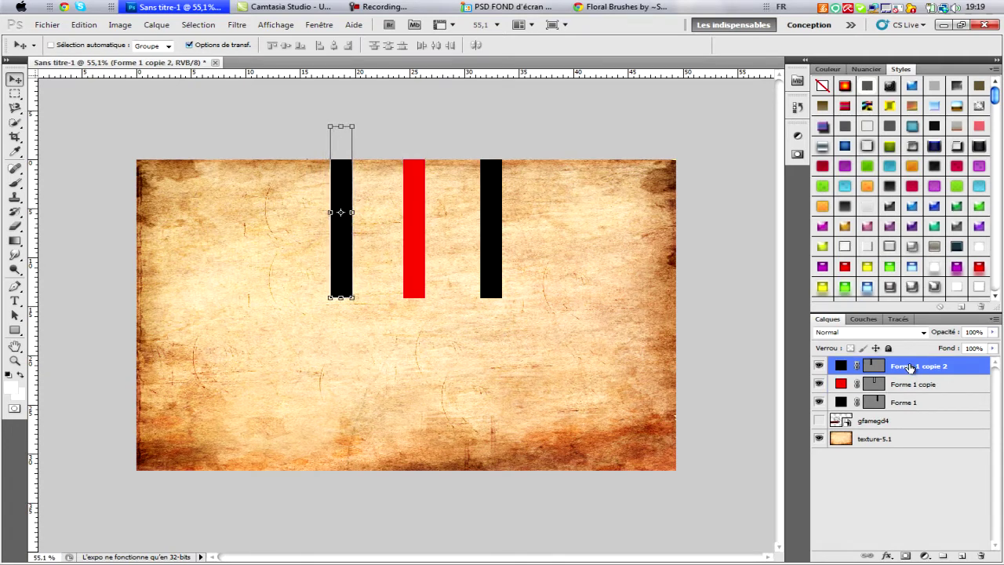
# Step: Scale the three stripe layers together to 124.38% width and 105.84% height with Free Transform
pyautogui.keyDown('shift'); pyautogui.click(912, 402); pyautogui.keyUp('shift')
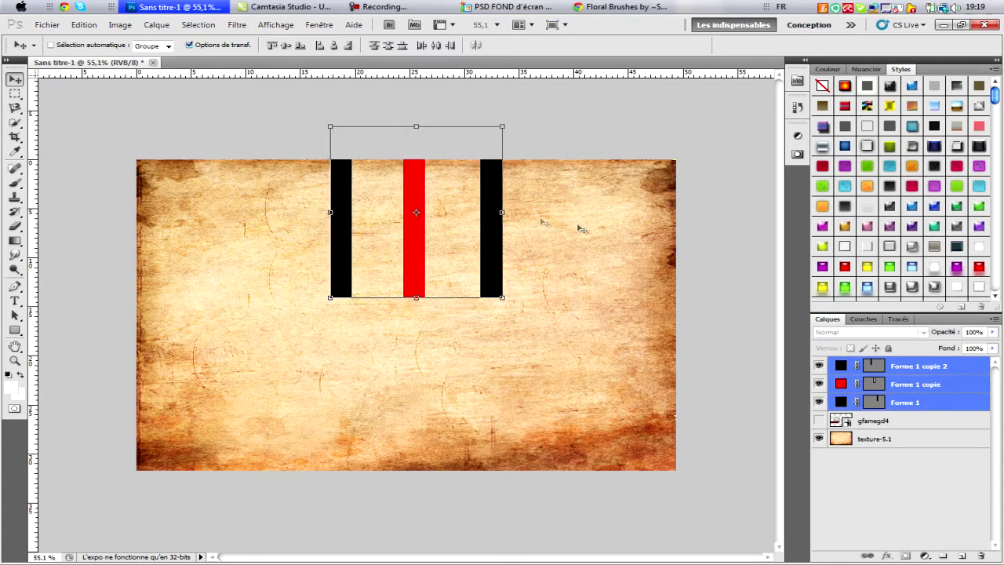
pyautogui.hotkey('ctrl', 't')
pyautogui.moveTo(502, 212); pyautogui.dragTo(512, 213)
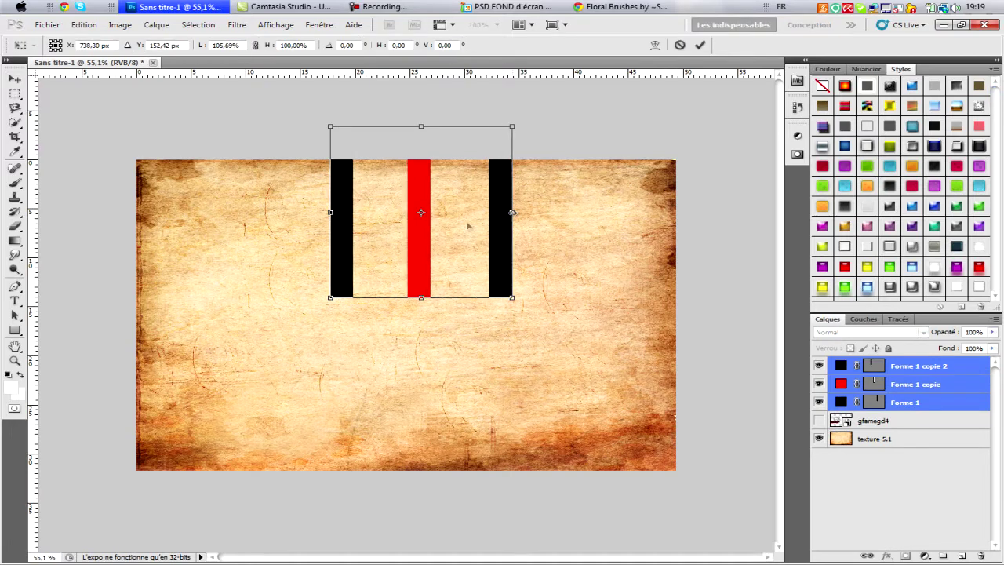
pyautogui.moveTo(327, 213); pyautogui.dragTo(317, 213)
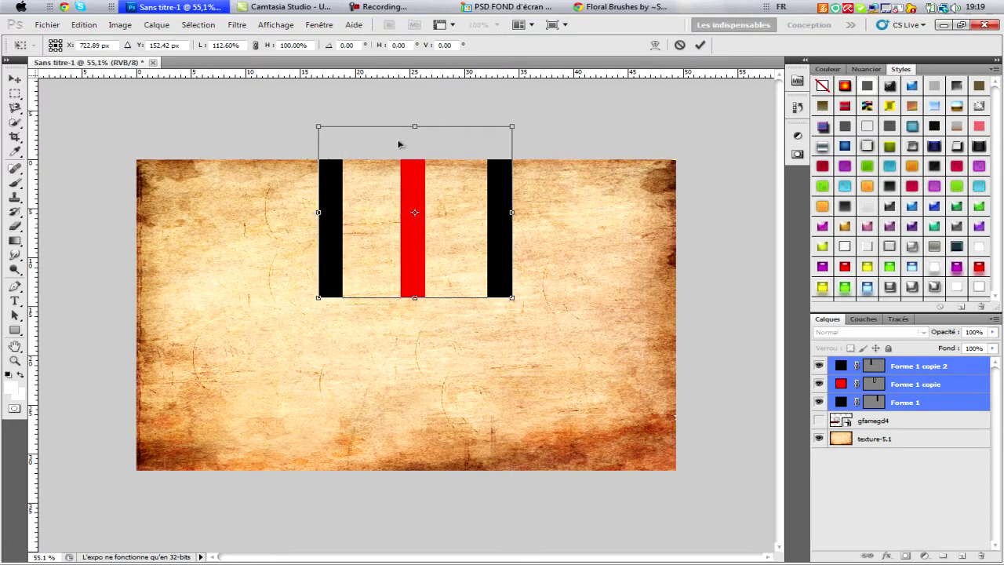
pyautogui.moveTo(417, 118); pyautogui.dragTo(416, 111)
pyautogui.hotkey('shift', 'Down')
pyautogui.hotkey('shift', 'Down')
pyautogui.hotkey('shift', 'Down')
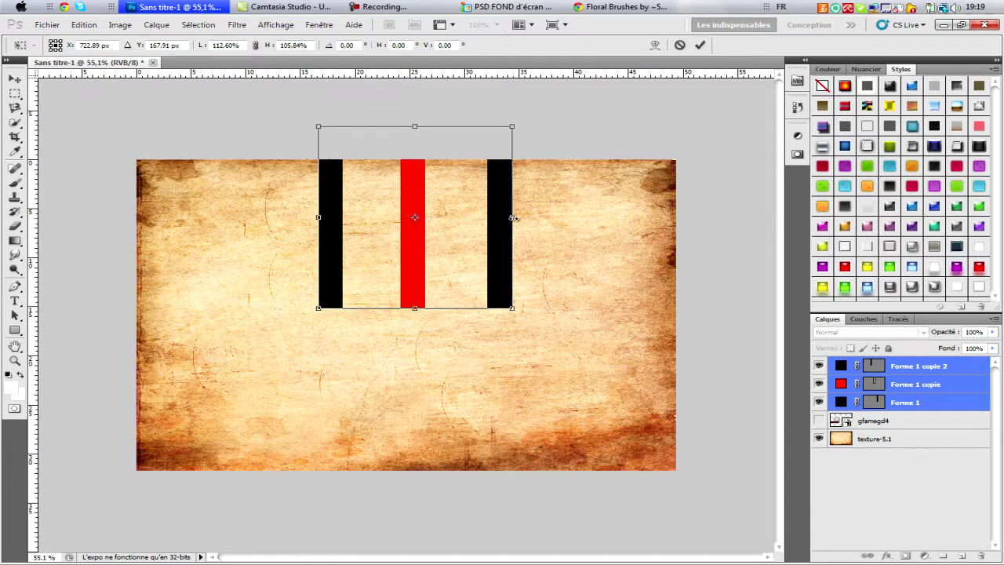
pyautogui.moveTo(512, 218); pyautogui.dragTo(521, 218)
pyautogui.moveTo(317, 218); pyautogui.dragTo(306, 217)
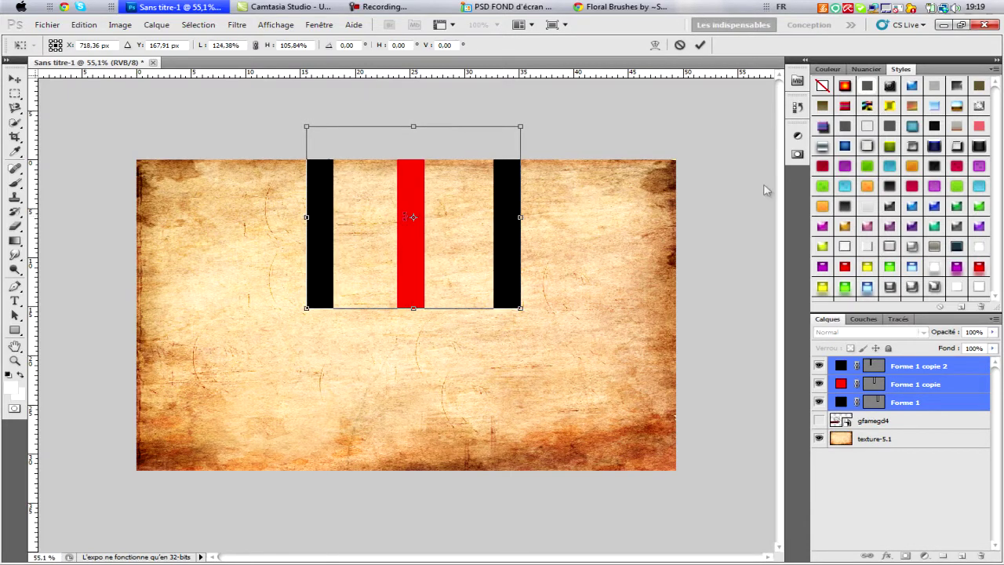
pyautogui.click(699, 45)
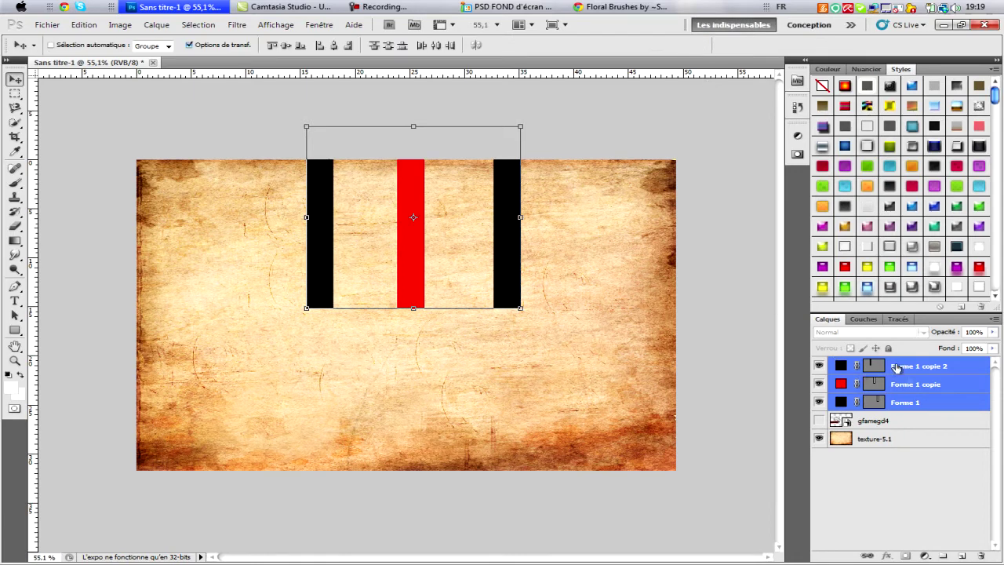
# Step: Duplicate the three stripe layers and move the copies straight down until their upper ends meet the originals' lower ends
pyautogui.moveTo(915, 381); pyautogui.dragTo(963, 555)
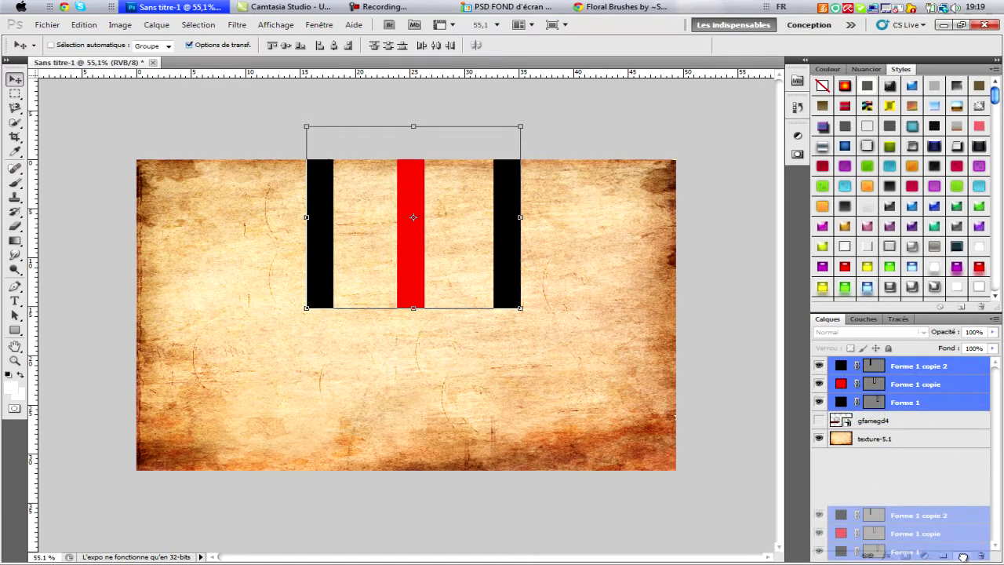
pyautogui.moveTo(962, 555); pyautogui.dragTo(963, 558)
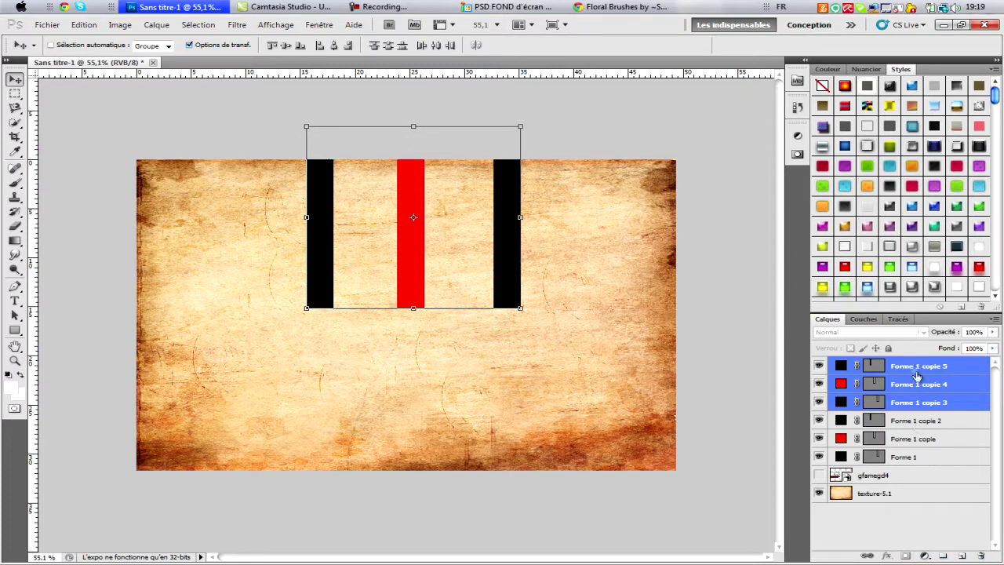
pyautogui.hotkey('shift', 'Down')
pyautogui.hotkey('shift', 'Down')
pyautogui.hotkey('shift', 'Down')
pyautogui.hotkey('shift', 'Down')
pyautogui.hotkey('shift', 'Down')
pyautogui.hotkey('shift', 'Down')
pyautogui.hotkey('shift', 'Down')
pyautogui.hotkey('shift', 'Down')
pyautogui.hotkey('shift', 'Down')
pyautogui.hotkey('shift', 'Down')
pyautogui.hotkey('shift', 'Down')
pyautogui.hotkey('shift', 'Down')
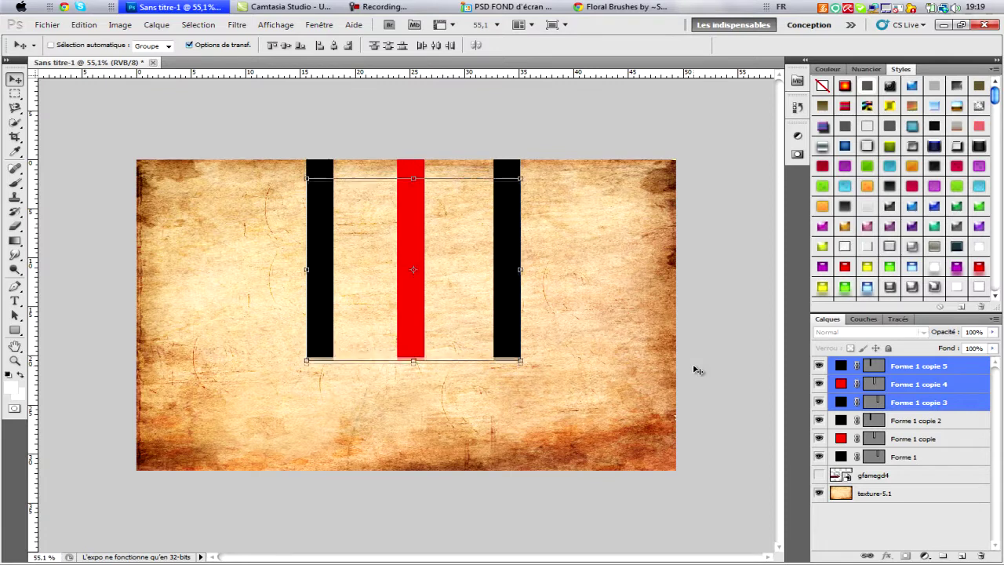
pyautogui.hotkey('shift', 'Down')
pyautogui.hotkey('shift', 'Down')
pyautogui.hotkey('shift', 'Down')
pyautogui.hotkey('shift', 'Down')
pyautogui.hotkey('shift', 'Down')
pyautogui.hotkey('shift', 'Down')
pyautogui.hotkey('shift', 'Down')
pyautogui.hotkey('shift', 'Down')
pyautogui.hotkey('shift', 'Down')
pyautogui.hotkey('shift', 'Down')
pyautogui.hotkey('shift', 'Down')
pyautogui.hotkey('shift', 'Down')
pyautogui.hotkey('shift', 'Down')
pyautogui.hotkey('shift', 'Down')
pyautogui.hotkey('shift', 'Down')
pyautogui.hotkey('shift', 'Down')
pyautogui.hotkey('shift', 'Down')
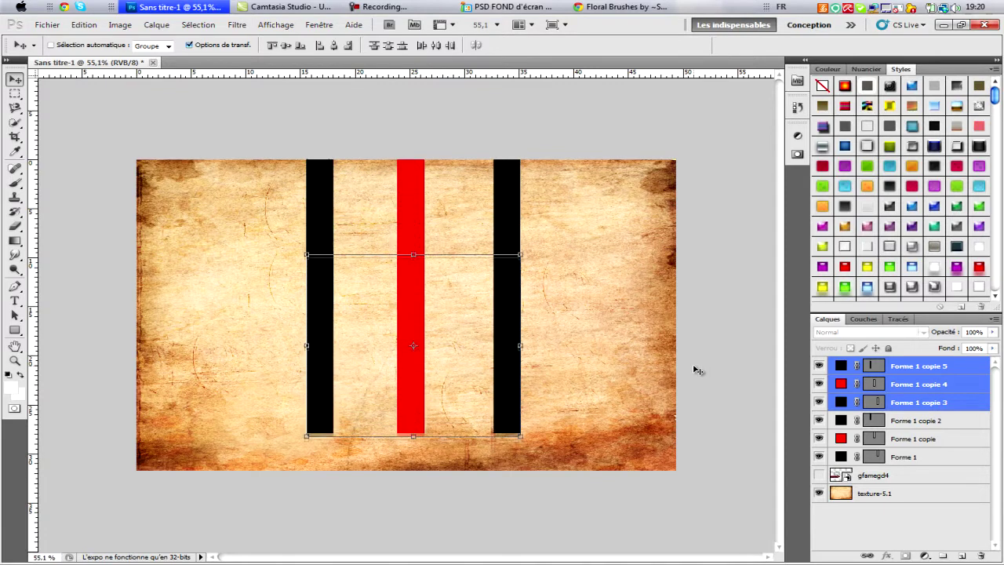
pyautogui.hotkey('shift', 'Down')
pyautogui.hotkey('shift', 'Down')
pyautogui.hotkey('shift', 'Down')
pyautogui.hotkey('shift', 'Down')
pyautogui.hotkey('shift', 'Down')
pyautogui.hotkey('shift', 'Down')
pyautogui.hotkey('shift', 'Down')
pyautogui.hotkey('shift', 'Down')
pyautogui.hotkey('shift', 'Down')
pyautogui.hotkey('shift', 'Down')
pyautogui.hotkey('shift', 'Down')
pyautogui.hotkey('shift', 'Down')
pyautogui.hotkey('shift', 'Down')
pyautogui.hotkey('shift', 'Down')
pyautogui.hotkey('shift', 'Down')
pyautogui.hotkey('shift', 'Down')
pyautogui.hotkey('shift', 'Up')
pyautogui.hotkey('shift', 'Up')
pyautogui.hotkey('shift', 'Up')
pyautogui.hotkey('shift', 'Up')
pyautogui.hotkey('shift', 'Down')
pyautogui.hotkey('shift', 'Up')
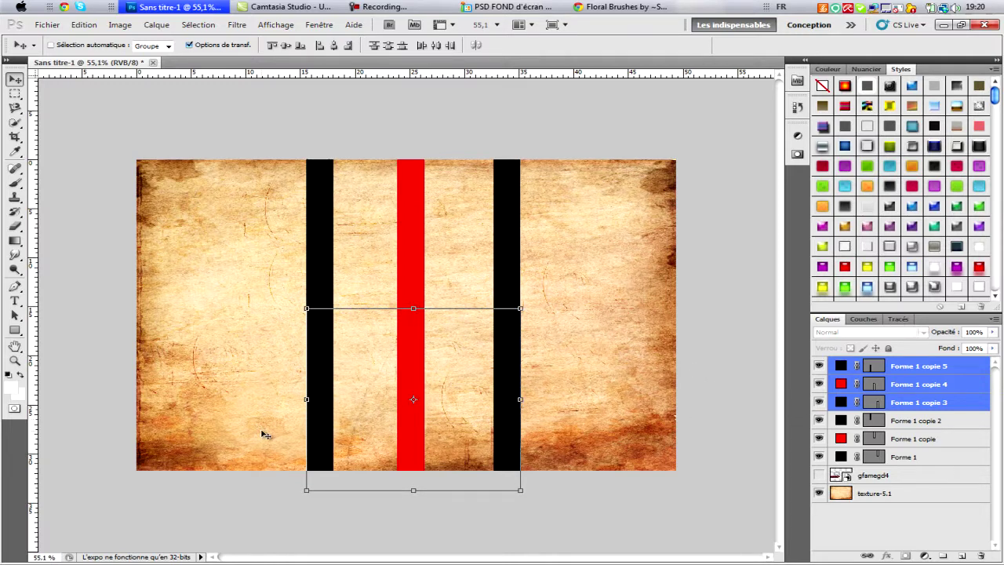
# Step: Distort the three lower stripe copies in perspective, spreading their lower corners out to the canvas's left and right edges
pyautogui.moveTo(521, 492); pyautogui.dragTo(673, 486)
pyautogui.moveTo(307, 493); pyautogui.dragTo(139, 486)
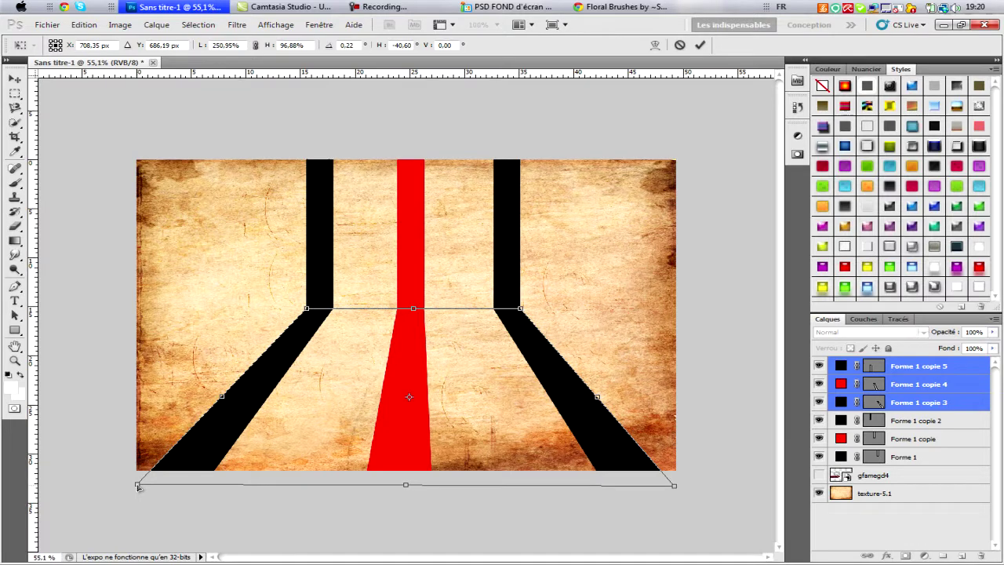
pyautogui.moveTo(148, 479); pyautogui.dragTo(148, 478)
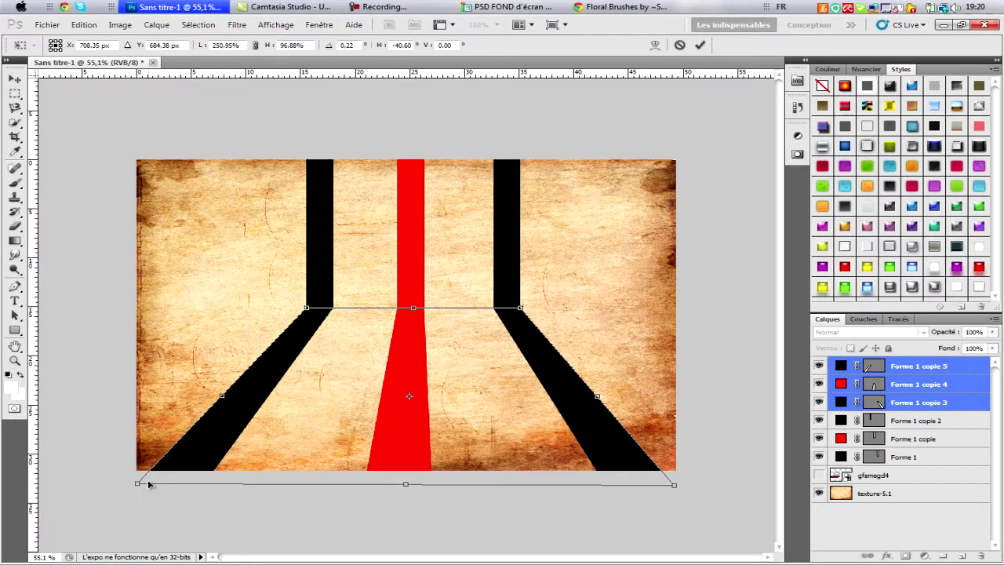
pyautogui.click(699, 45)
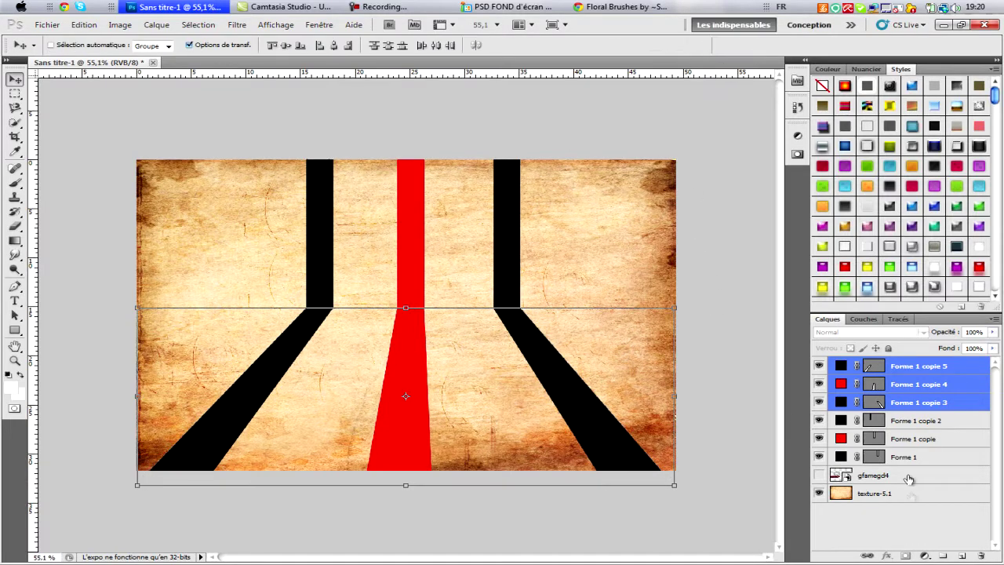
pyautogui.click(919, 510)
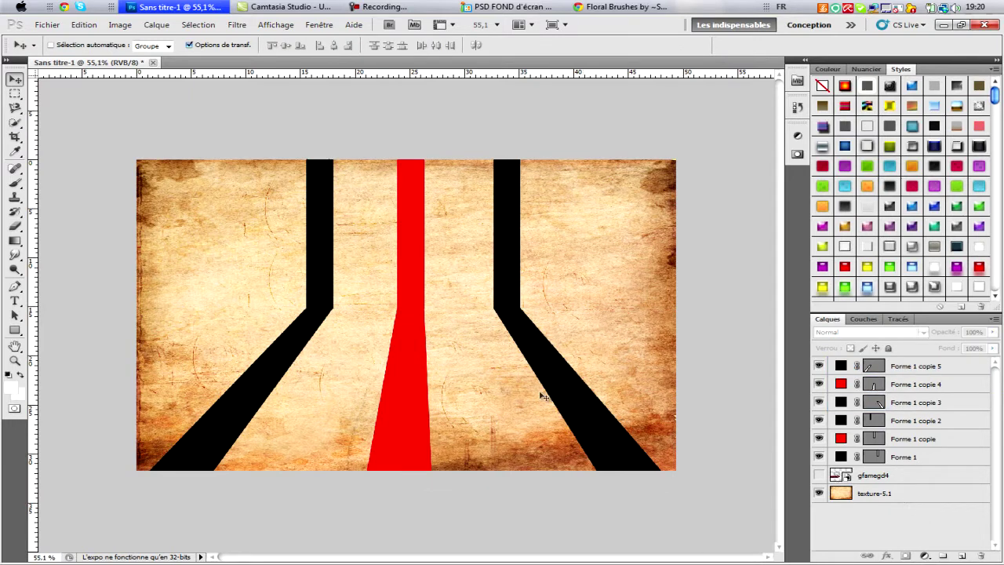
pyautogui.click(907, 372)
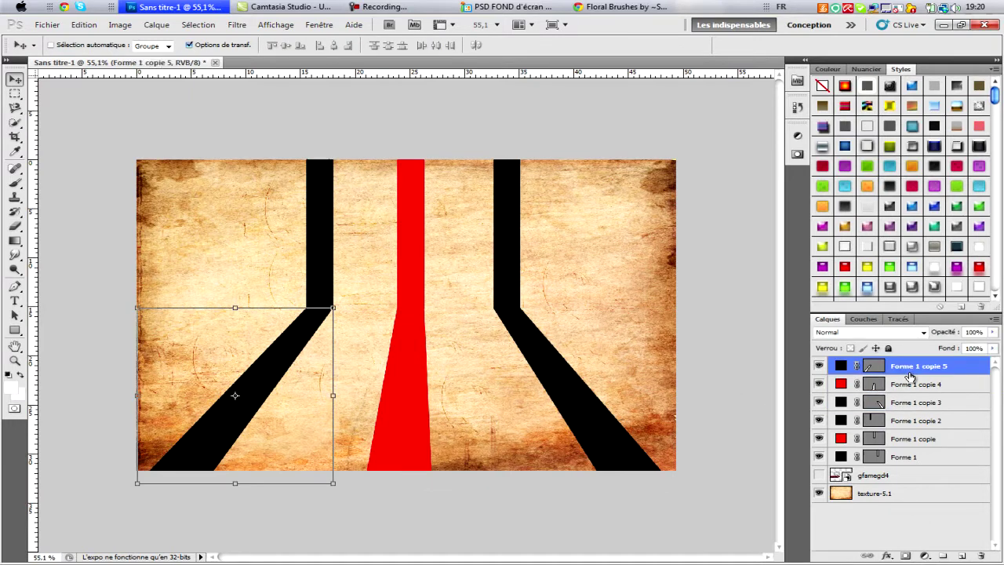
pyautogui.click(907, 535)
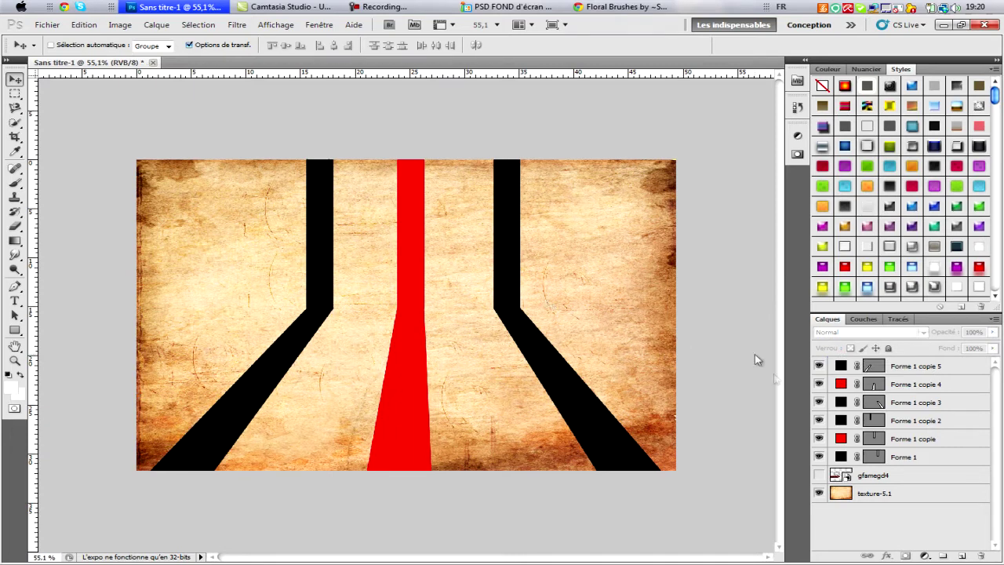
# Step: Show the gfamegd4 logo layer and move it above all the stripe layers
pyautogui.click(818, 475)
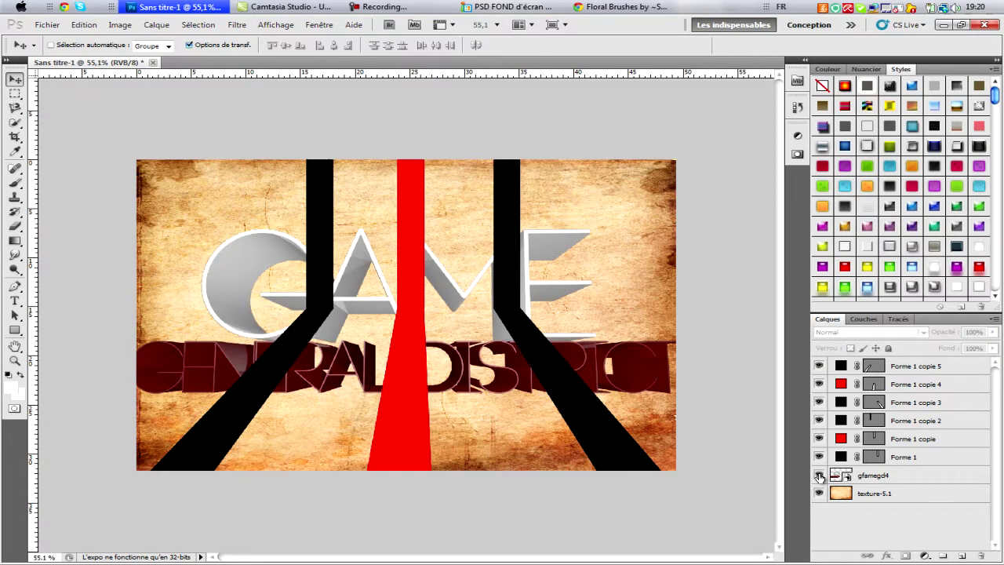
pyautogui.moveTo(880, 482); pyautogui.dragTo(860, 366)
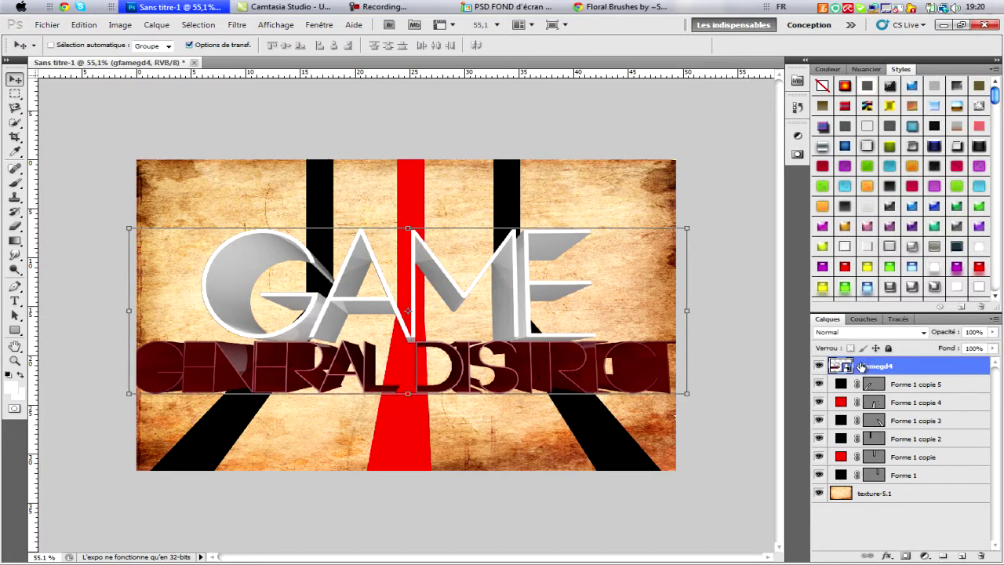
# Step: Set all six Forme 1 stripe layers to 79% opacity and 86% fill
pyautogui.click(914, 385)
pyautogui.keyDown('ctrl'); pyautogui.click(935, 423); pyautogui.keyUp('ctrl')
pyautogui.click(904, 407)
pyautogui.click(907, 391)
pyautogui.keyDown('shift'); pyautogui.click(925, 474); pyautogui.keyUp('shift')
pyautogui.click(898, 387)
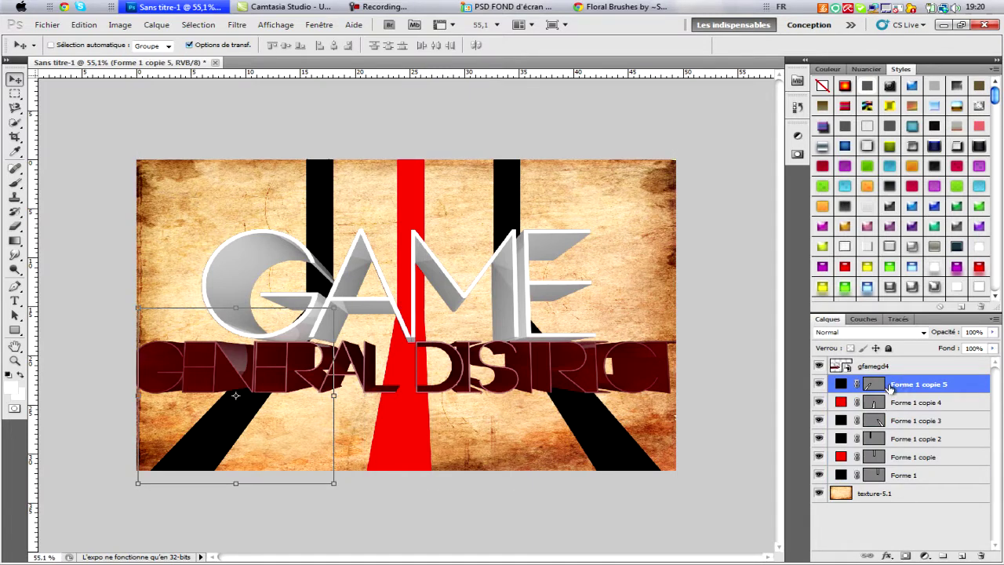
pyautogui.keyDown('shift'); pyautogui.click(914, 477); pyautogui.keyUp('shift')
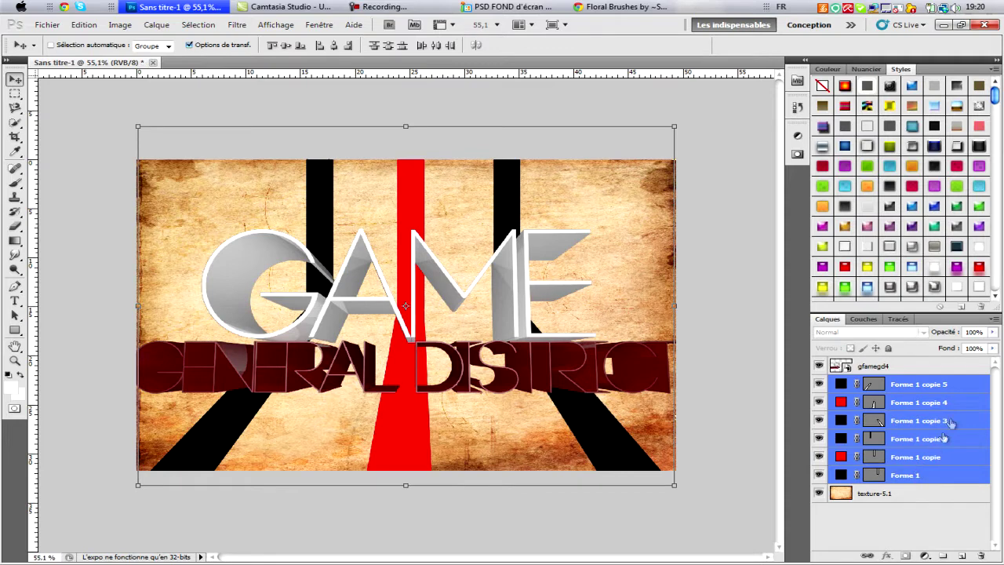
pyautogui.click(992, 332)
pyautogui.moveTo(986, 348); pyautogui.dragTo(980, 349)
pyautogui.click(992, 348)
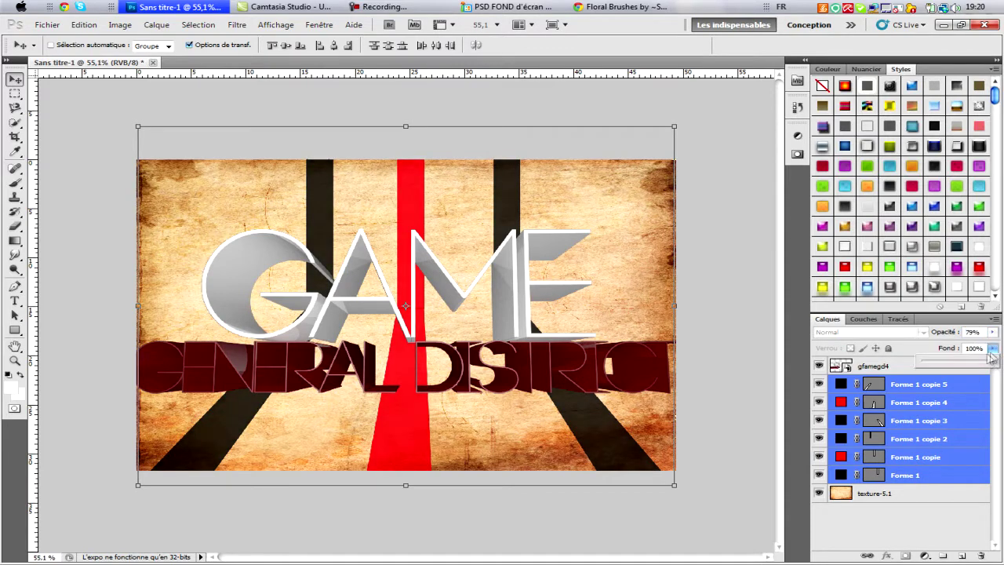
pyautogui.moveTo(986, 364); pyautogui.dragTo(984, 364)
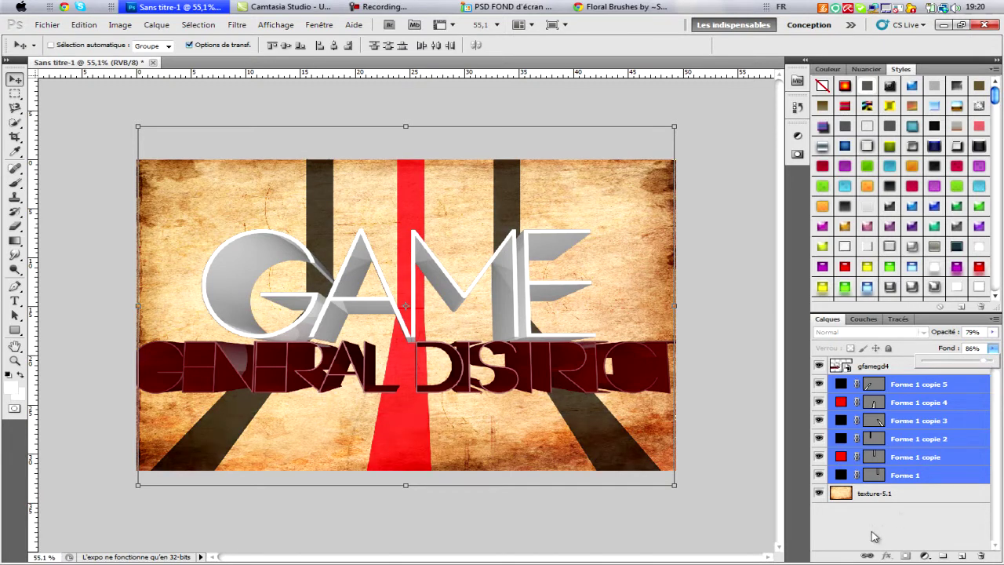
# Step: Nudge the three slanted stripe layers slightly down to refine their joint with the vertical stripes
pyautogui.click(893, 385)
pyautogui.keyDown('ctrl'); pyautogui.click(903, 421); pyautogui.keyUp('ctrl')
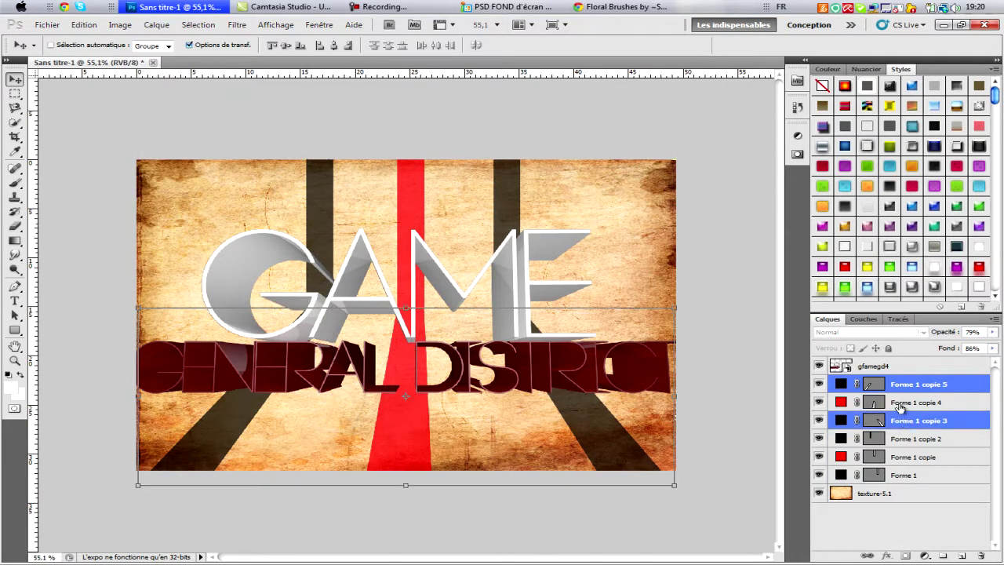
pyautogui.keyDown('ctrl'); pyautogui.click(900, 404); pyautogui.keyUp('ctrl')
pyautogui.press('Down')
pyautogui.press('Down')
pyautogui.press('Down')
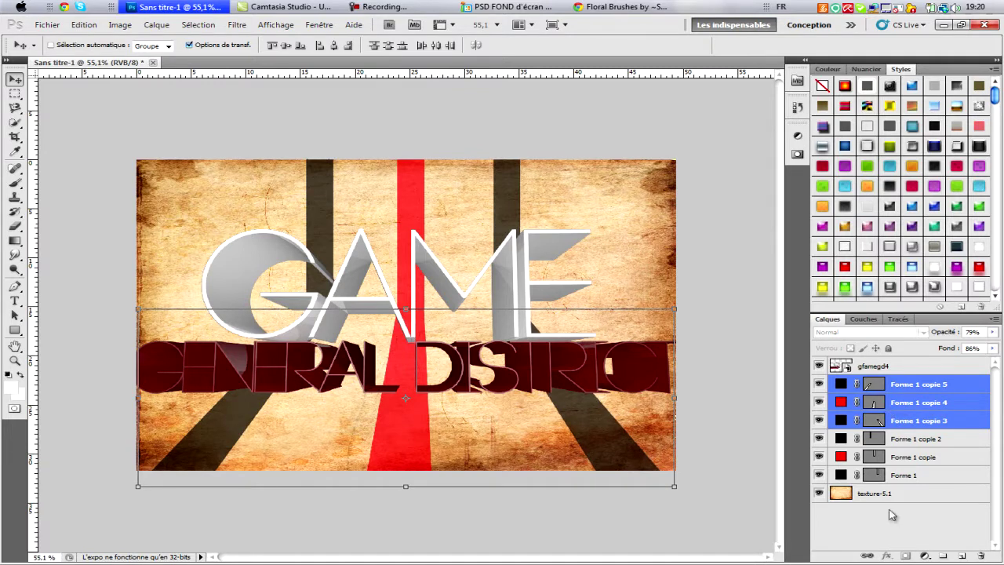
pyautogui.click(892, 516)
pyautogui.click(895, 423)
pyautogui.keyDown('ctrl'); pyautogui.click(899, 385); pyautogui.keyUp('ctrl')
pyautogui.keyDown('ctrl'); pyautogui.click(899, 404); pyautogui.keyUp('ctrl')
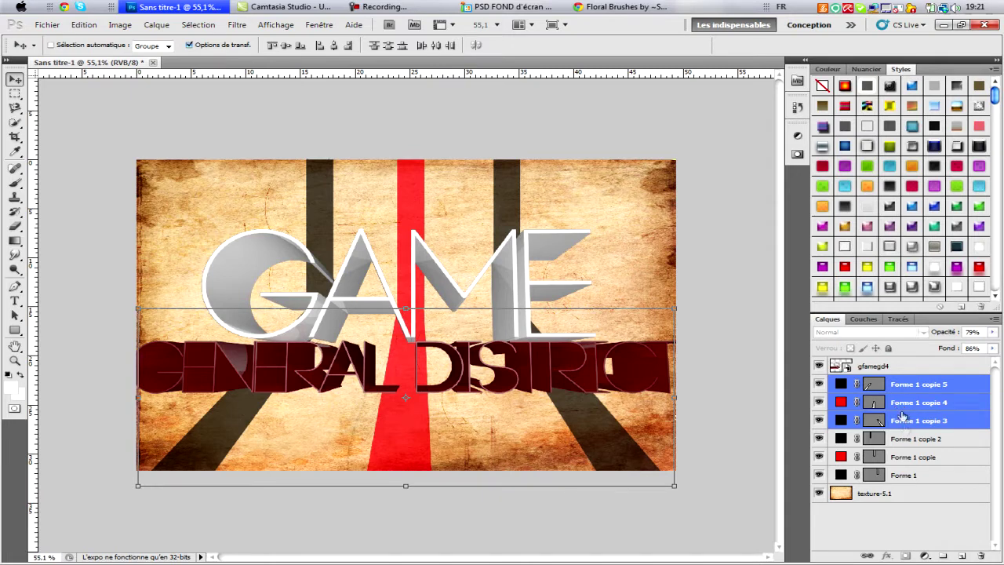
pyautogui.click(941, 519)
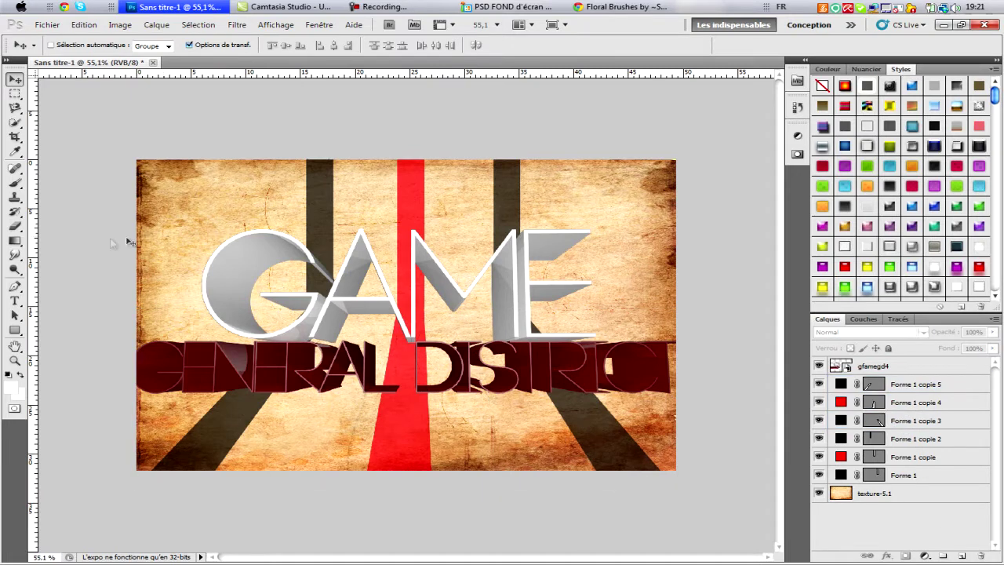
# Step: Close the Web Camera toolbar that overlays the workspace
pyautogui.moveTo(2, 245)
pyautogui.click(13, 123)
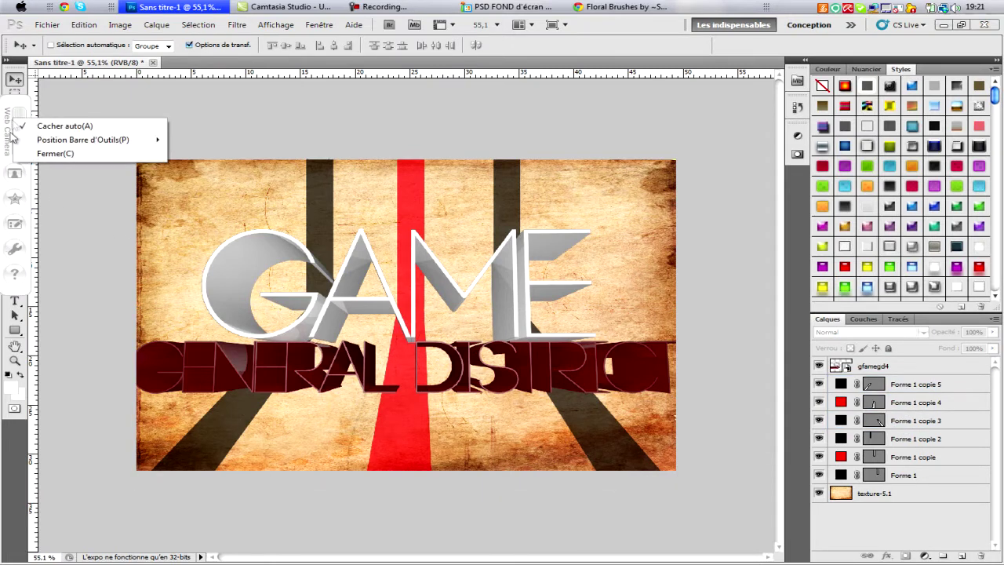
pyautogui.click(47, 152)
# Step: Activate the Brush tool and add a new empty layer above the gfamegd4 logo
pyautogui.click(14, 187)
pyautogui.click(13, 187)
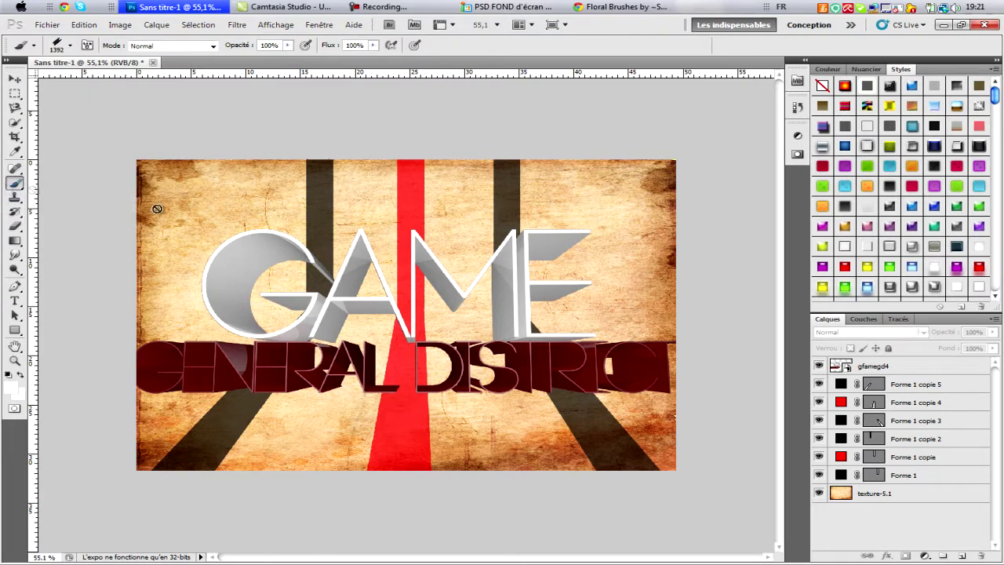
pyautogui.click(961, 555)
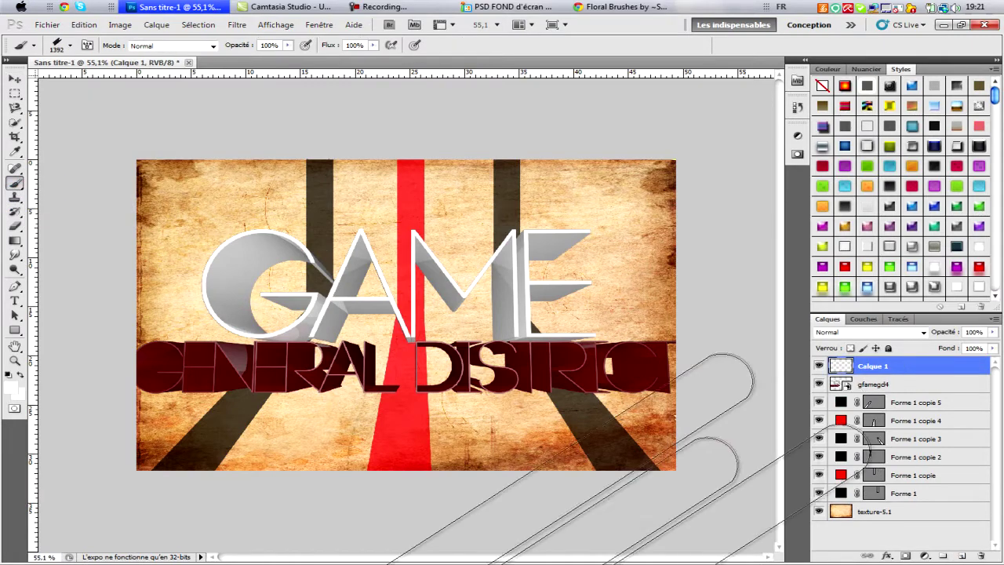
# Step: Choose the 1184 px binary-digits brush, enlarge it to 1557 px and stamp it once in white across the whole canvas
pyautogui.rightClick(666, 500)
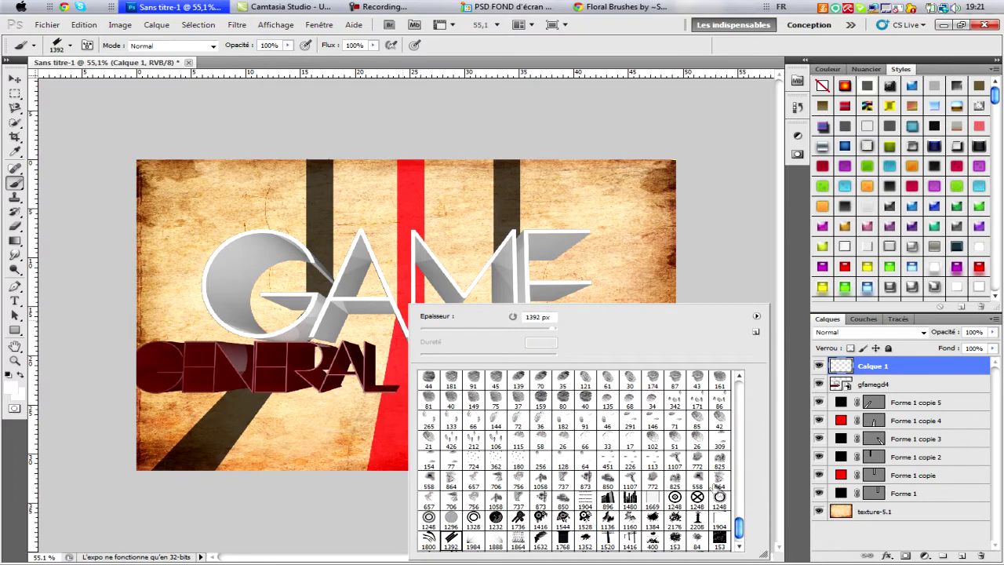
pyautogui.moveTo(737, 533); pyautogui.dragTo(739, 549)
pyautogui.click(675, 541)
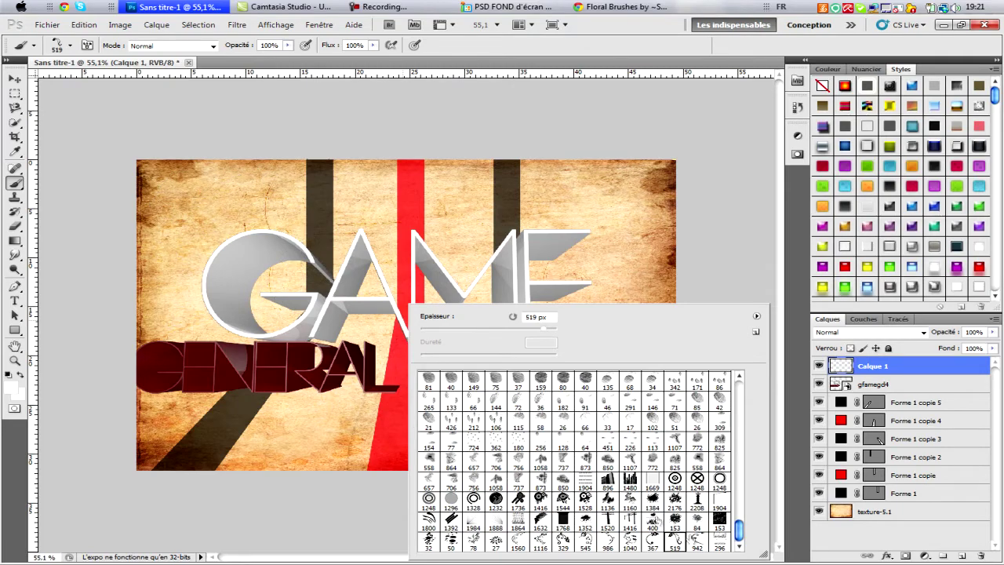
pyautogui.moveTo(738, 532); pyautogui.dragTo(736, 453)
pyautogui.click(630, 427)
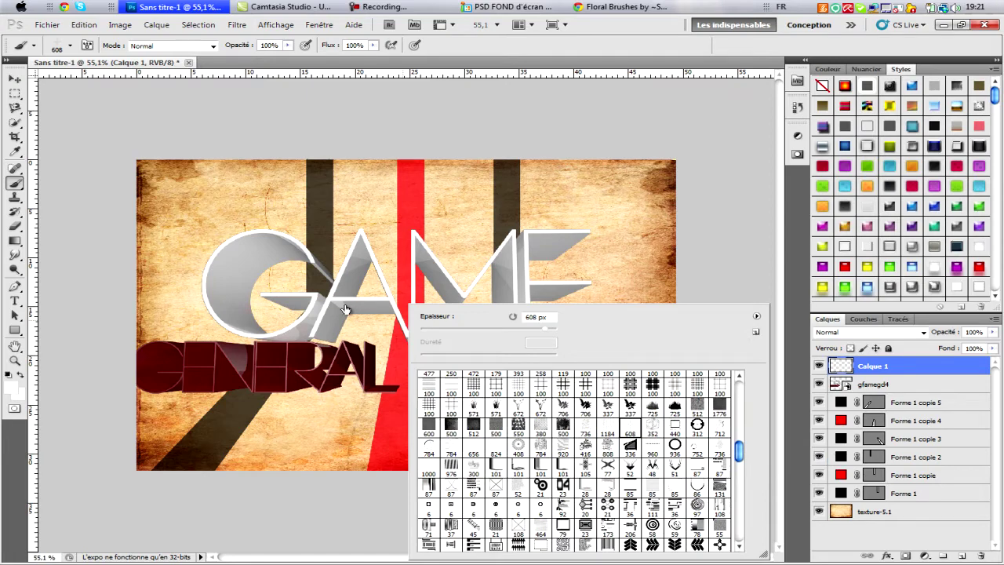
pyautogui.click(614, 427)
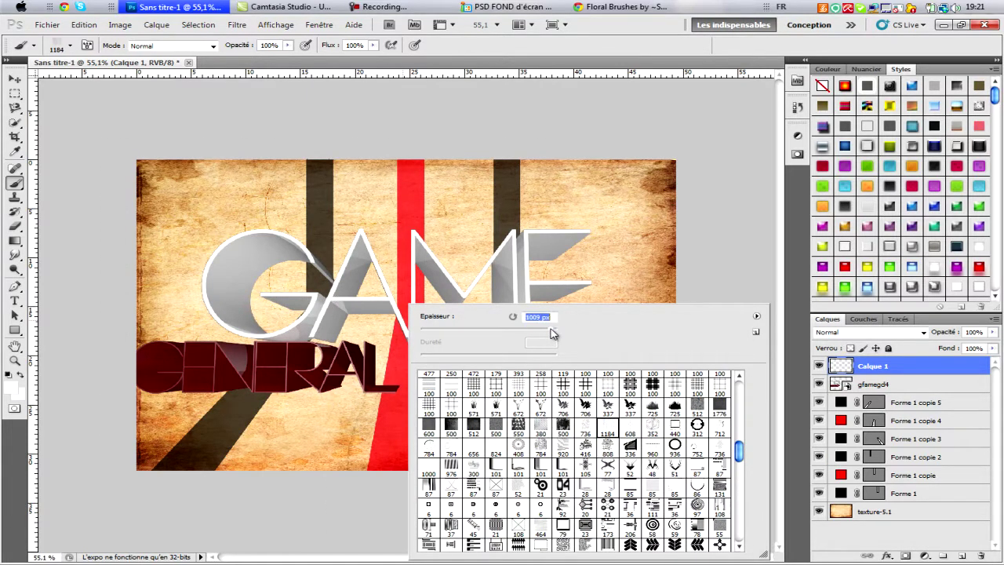
pyautogui.moveTo(552, 334); pyautogui.dragTo(556, 333)
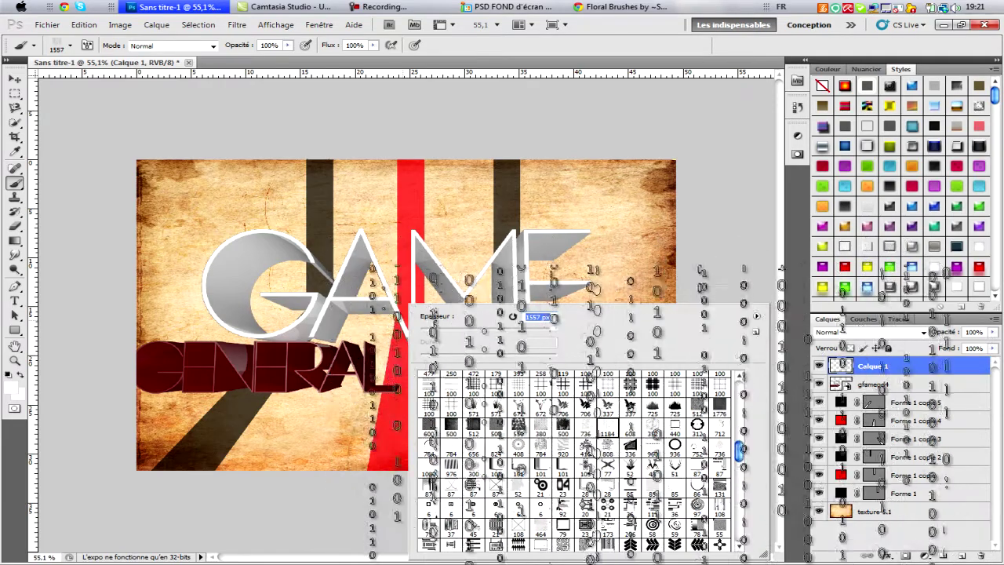
pyautogui.click(404, 300)
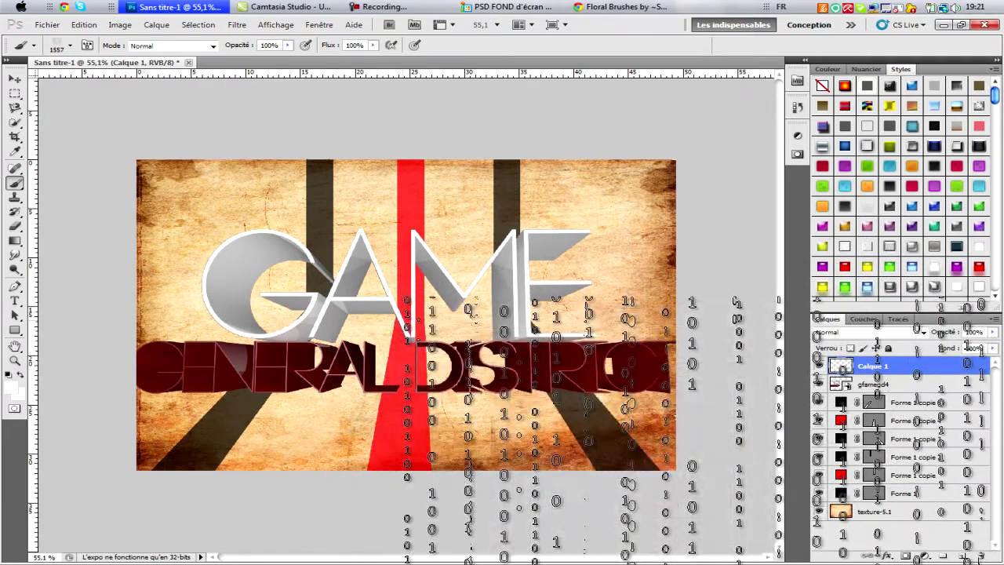
pyautogui.click(405, 300)
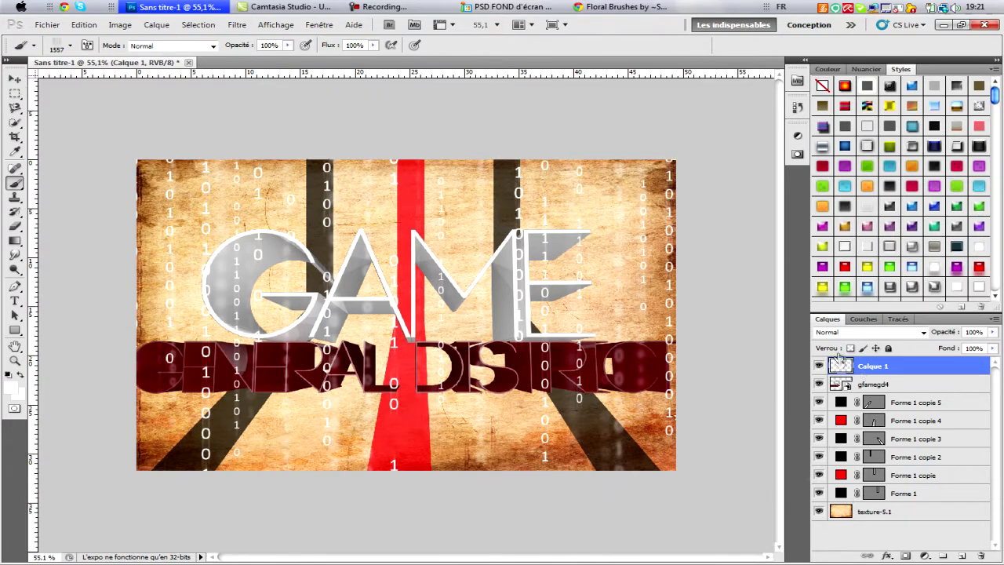
# Step: Apply a near-black colour overlay (Incrustation couleur) in Normal mode at 100% opacity to the binary-digits layer Calque 1
pyautogui.doubleClick(905, 372)
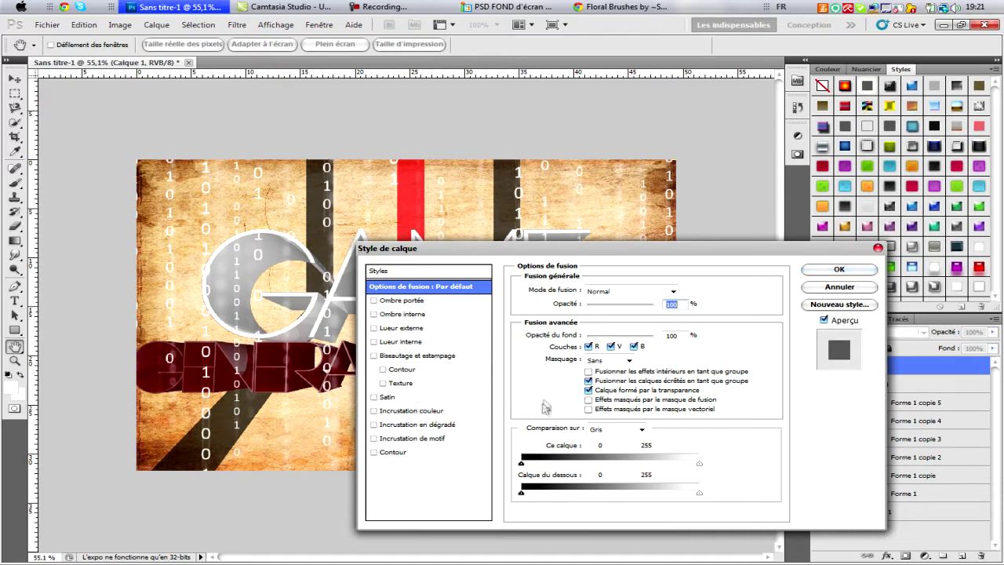
pyautogui.click(685, 291)
pyautogui.moveTo(663, 435); pyautogui.dragTo(560, 521)
pyautogui.moveTo(728, 420)
pyautogui.mouseDown()
pyautogui.moveTo(725, 384)
pyautogui.moveTo(744, 360)
pyautogui.mouseUp()
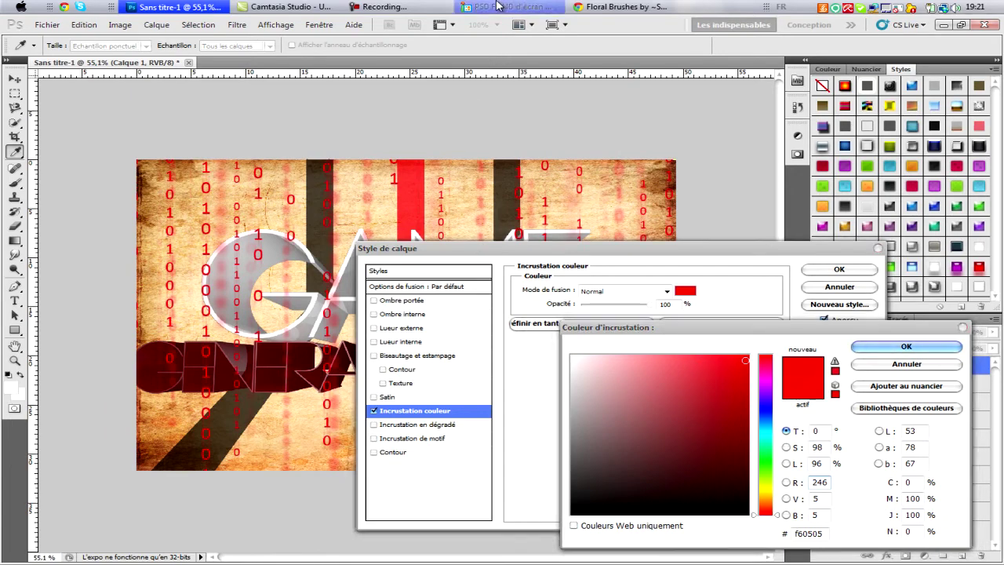
pyautogui.click(499, 6)
pyautogui.click(498, 6)
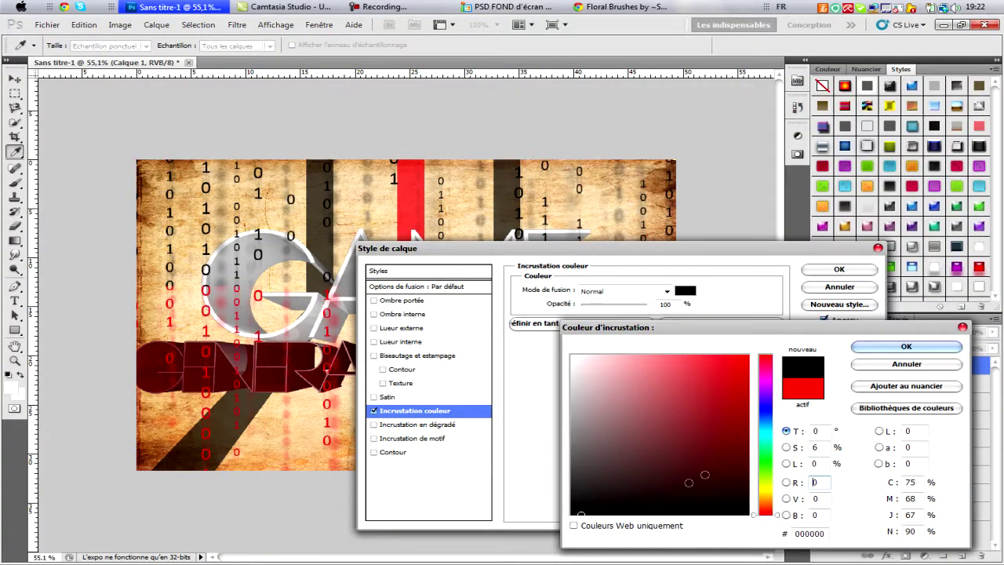
pyautogui.click(582, 487)
pyautogui.click(592, 490)
pyautogui.click(950, 350)
pyautogui.click(849, 269)
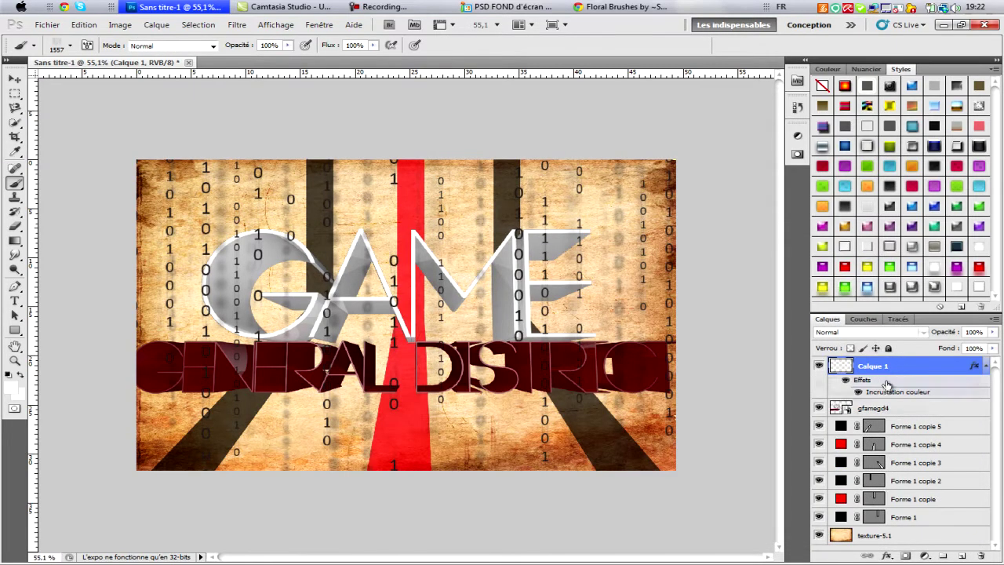
# Step: Move the digits layer Calque 1 below the gfamegd4 logo layer and erase its digits over the central red stripe
pyautogui.moveTo(884, 368); pyautogui.dragTo(880, 415)
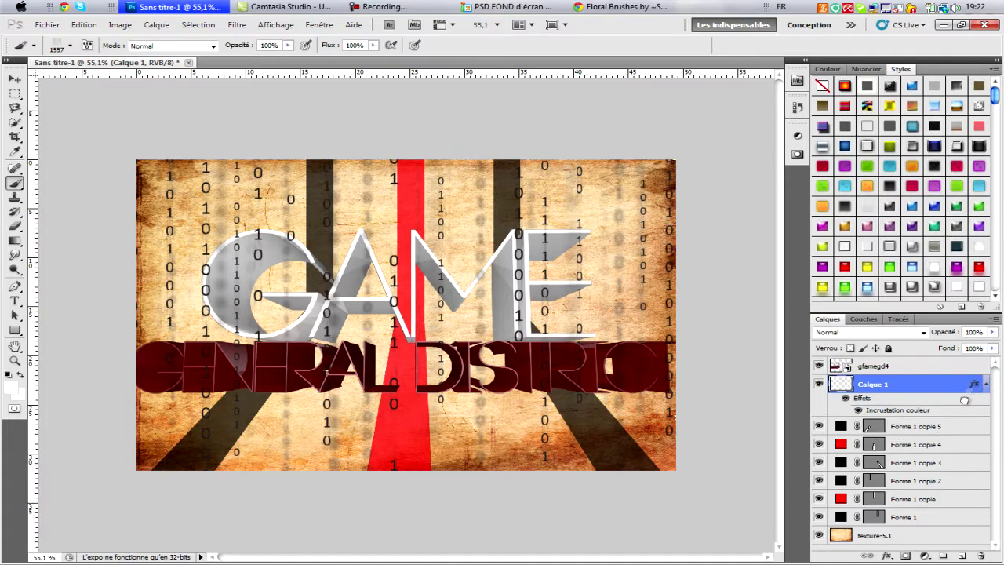
pyautogui.click(985, 384)
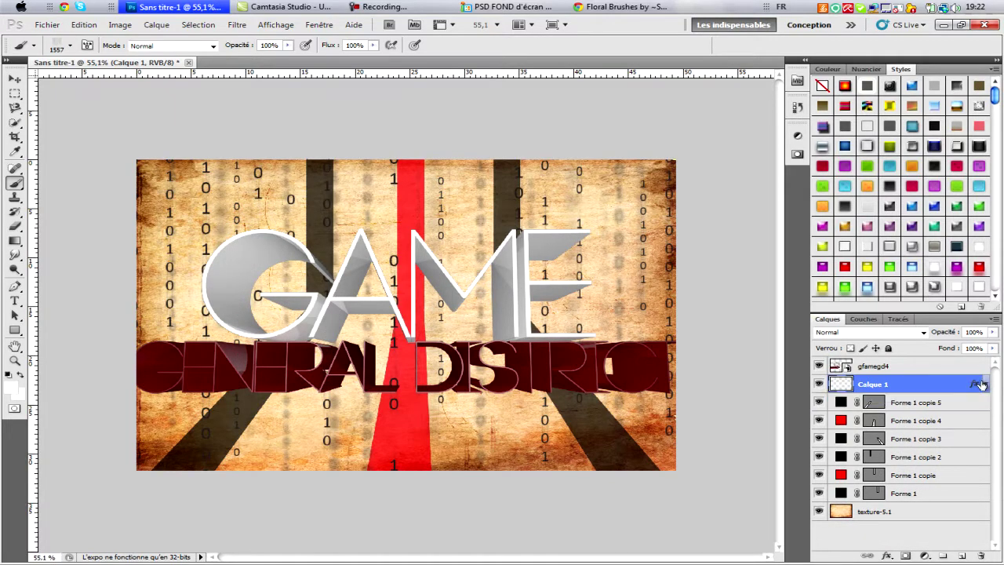
pyautogui.click(14, 226)
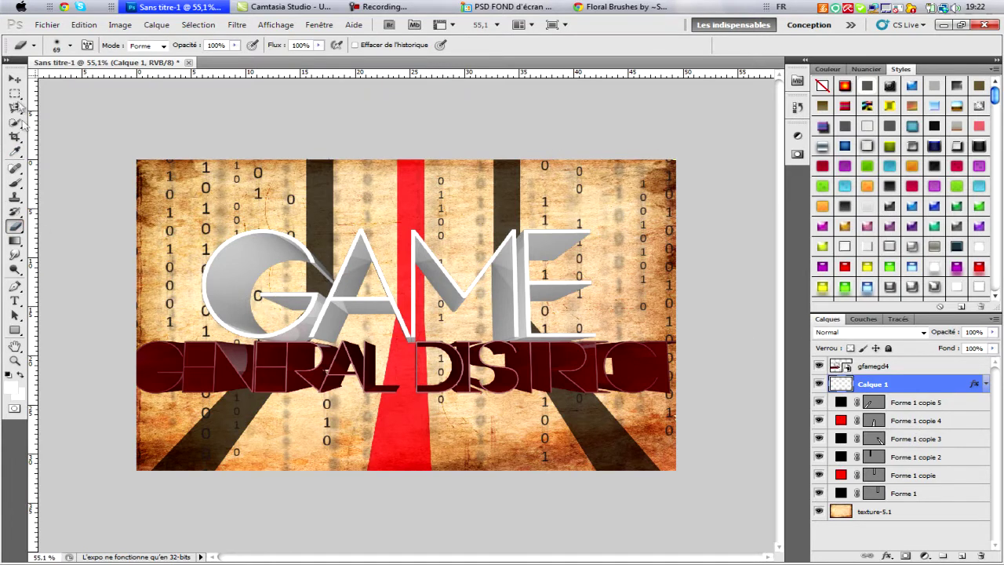
pyautogui.click(14, 80)
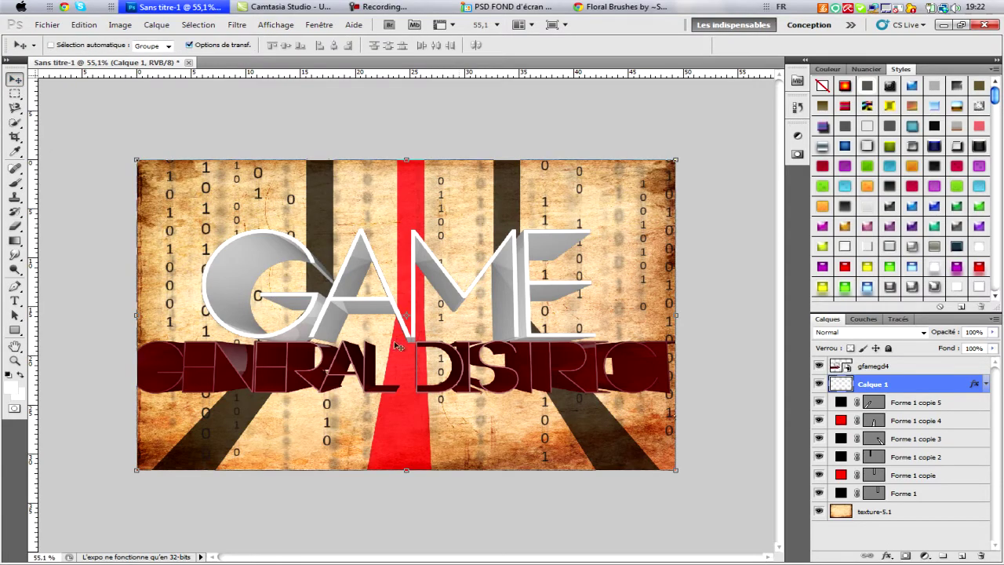
# Step: Add a new layer above Calque 1 and stamp the 784 px technical-circle brush once in white at the canvas's lower-left area
pyautogui.click(14, 182)
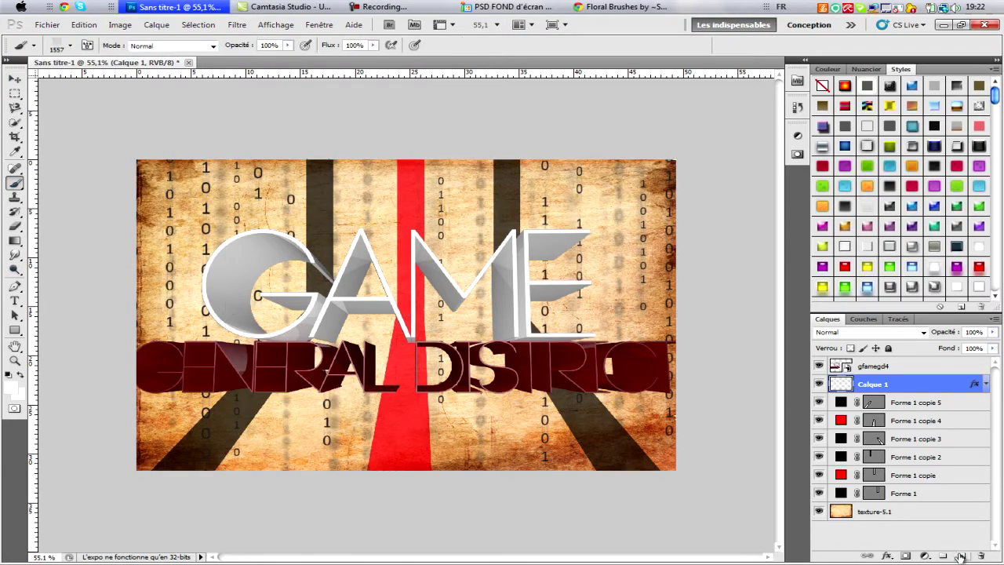
pyautogui.click(961, 555)
pyautogui.rightClick(705, 505)
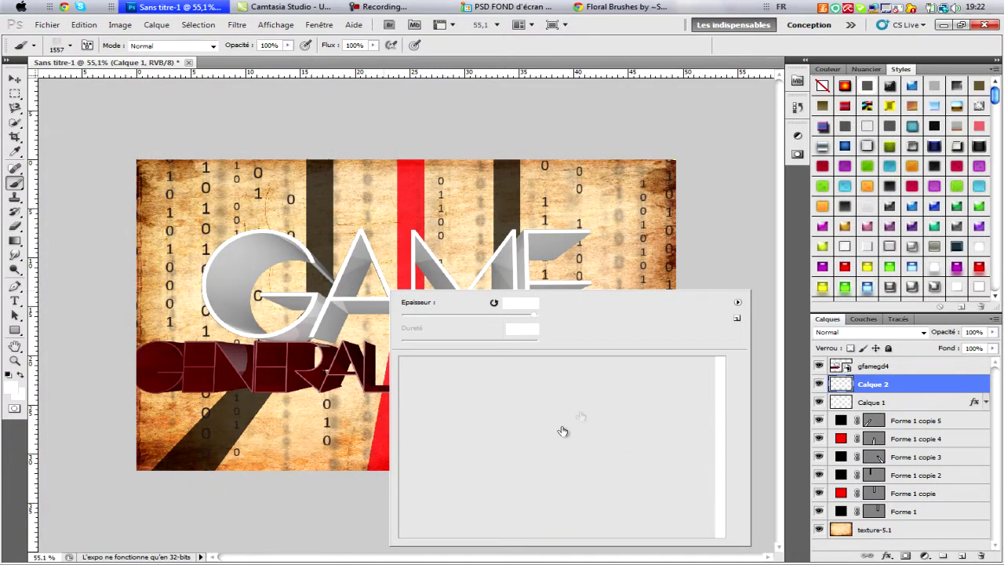
pyautogui.moveTo(719, 380)
pyautogui.mouseDown()
pyautogui.moveTo(717, 511)
pyautogui.moveTo(719, 447)
pyautogui.mouseUp()
pyautogui.click(678, 392)
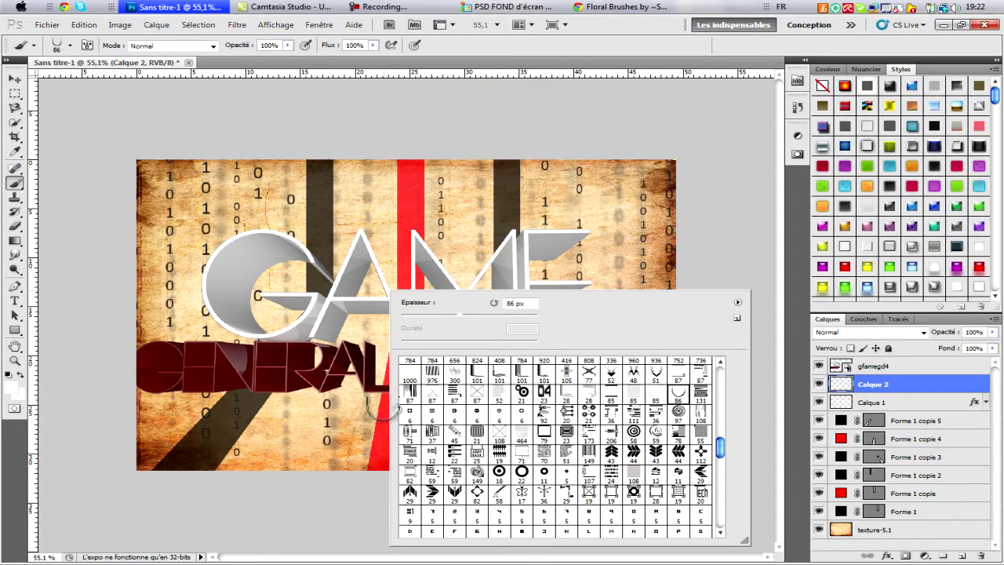
pyautogui.scroll(1, 632, 437)
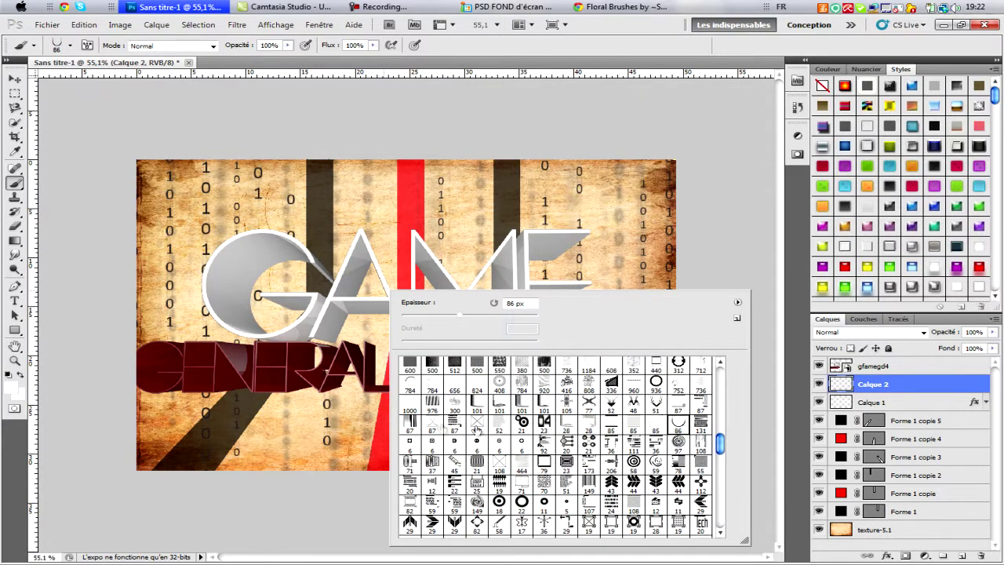
pyautogui.click(410, 383)
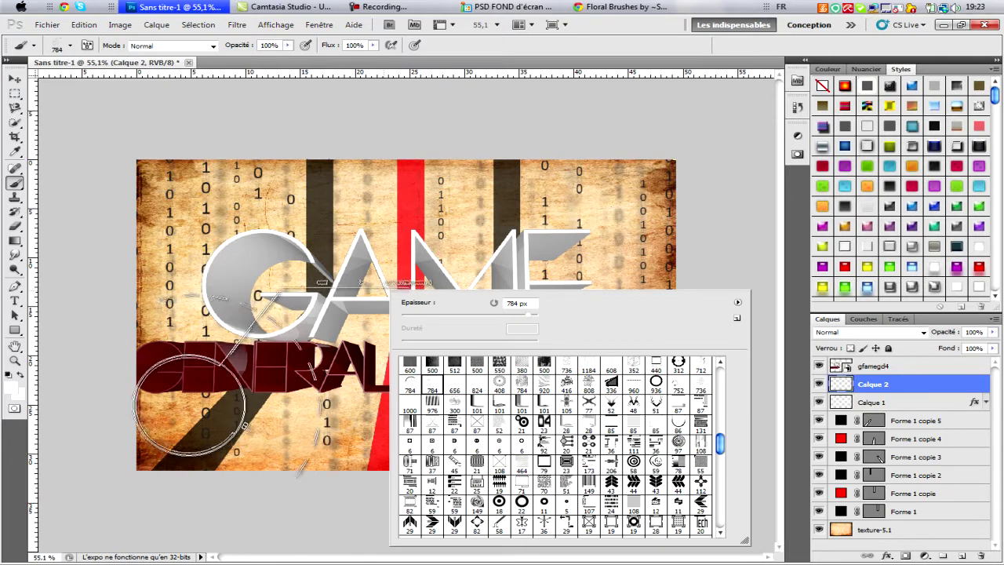
pyautogui.click(283, 372)
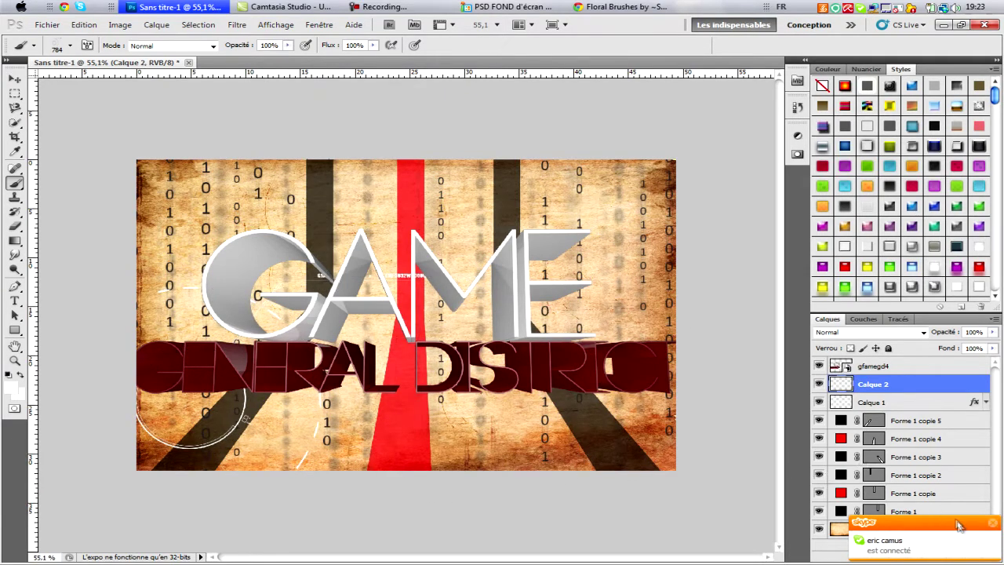
# Step: Apply a black colour overlay (Incrustation couleur) in Normal mode at 100% opacity to the circle layer Calque 2
pyautogui.doubleClick(910, 382)
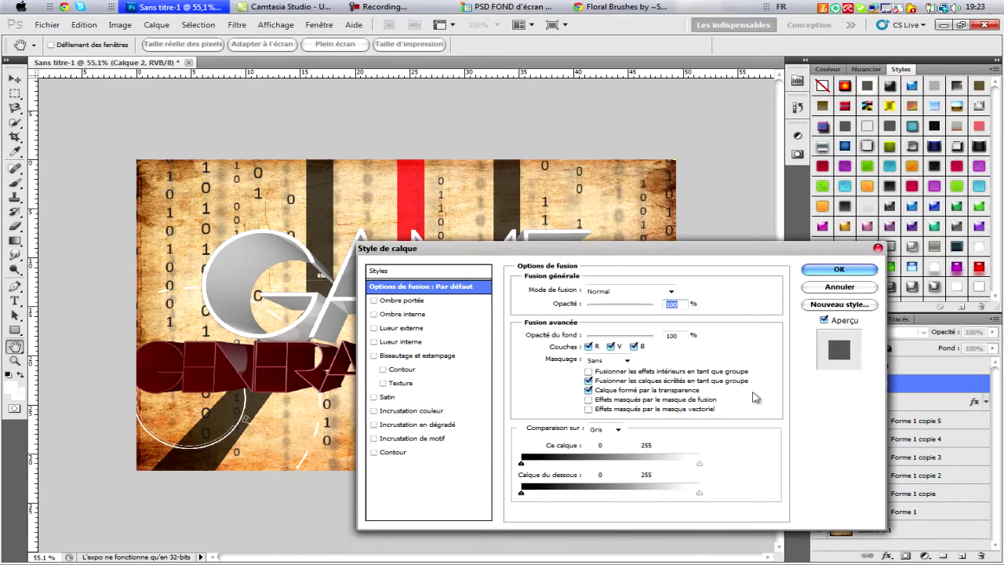
pyautogui.click(410, 410)
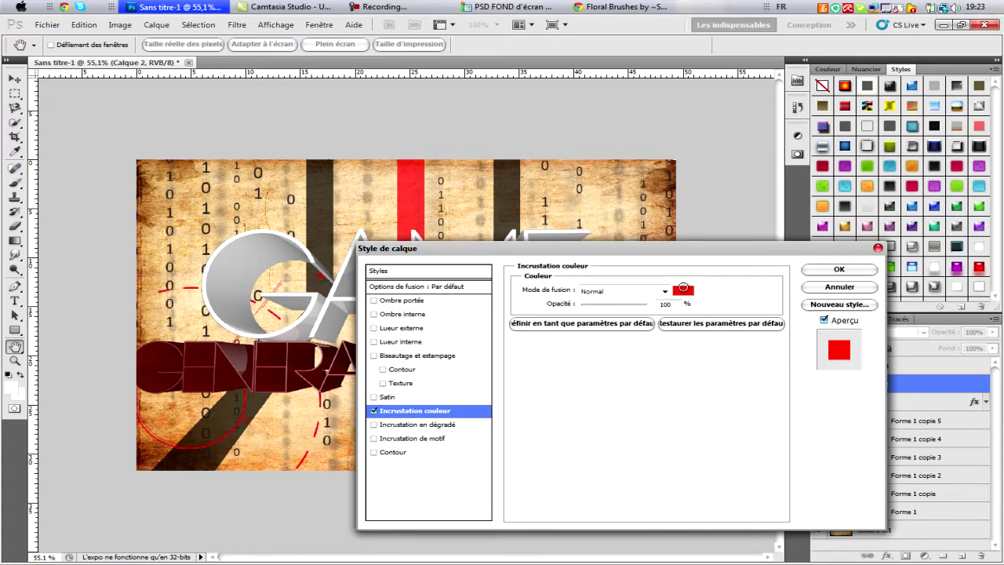
pyautogui.click(682, 290)
pyautogui.click(659, 418)
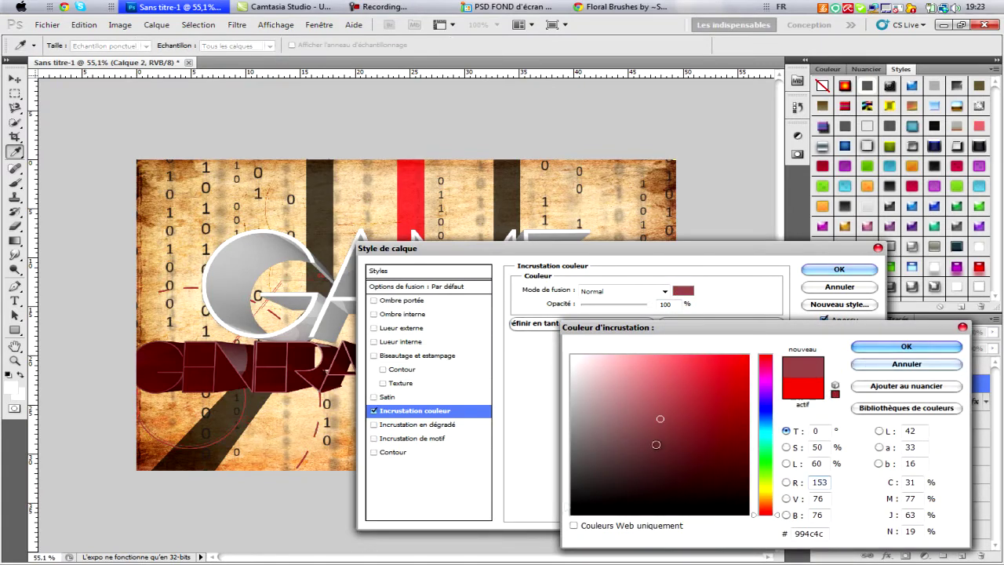
pyautogui.moveTo(656, 443); pyautogui.dragTo(572, 510)
pyautogui.click(886, 347)
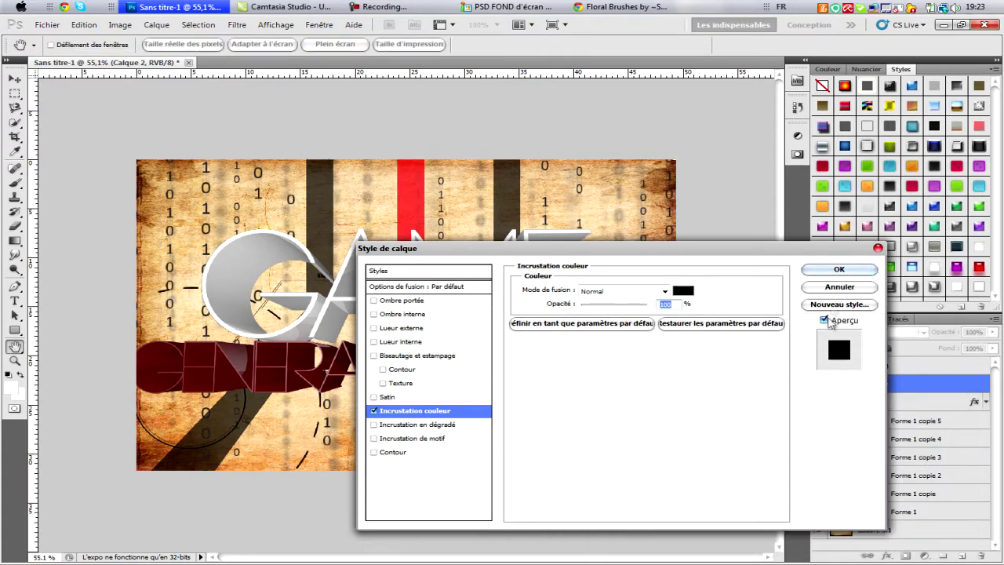
pyautogui.click(833, 270)
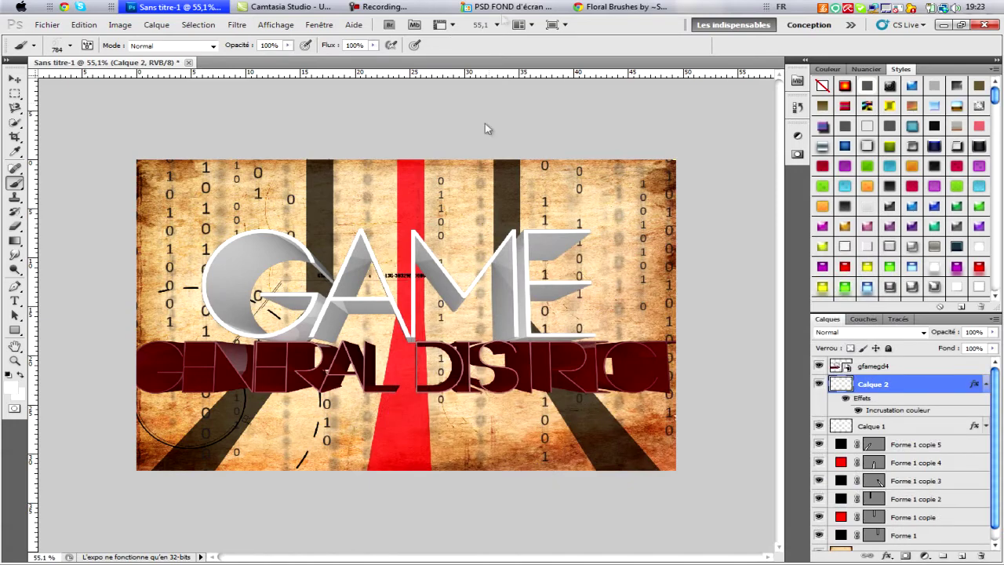
# Step: Check the reference wallpaper in Windows Photo Gallery, return to Photoshop and draw a wide white ellipse across the canvas's upper part, above Calque 2
pyautogui.click(518, 6)
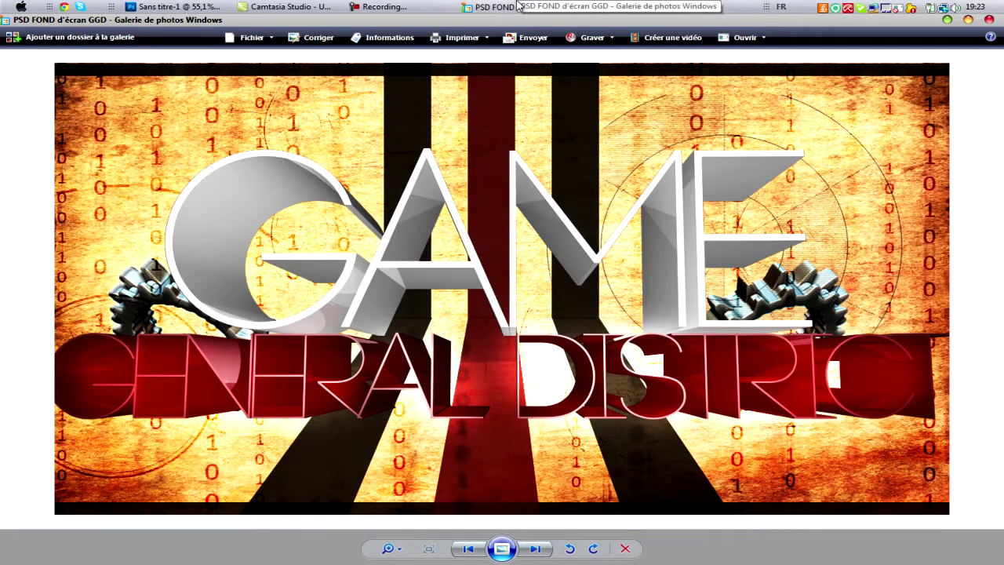
pyautogui.click(517, 6)
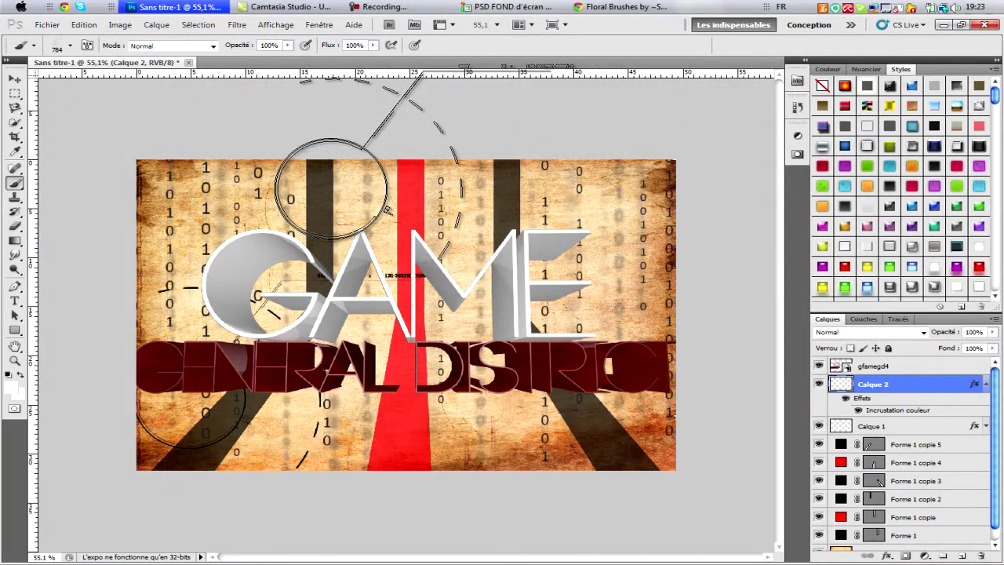
pyautogui.press('alt')
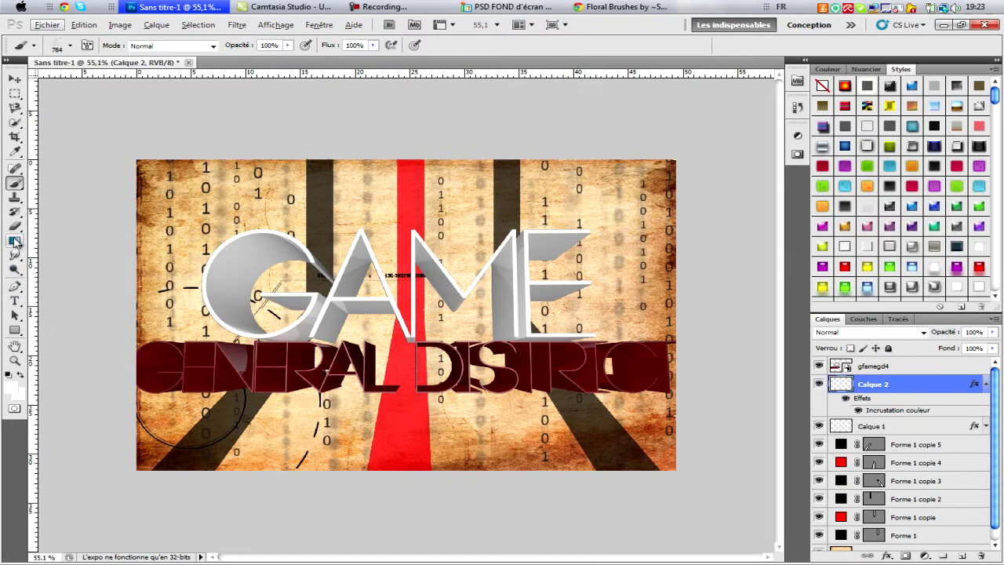
pyautogui.click(14, 333)
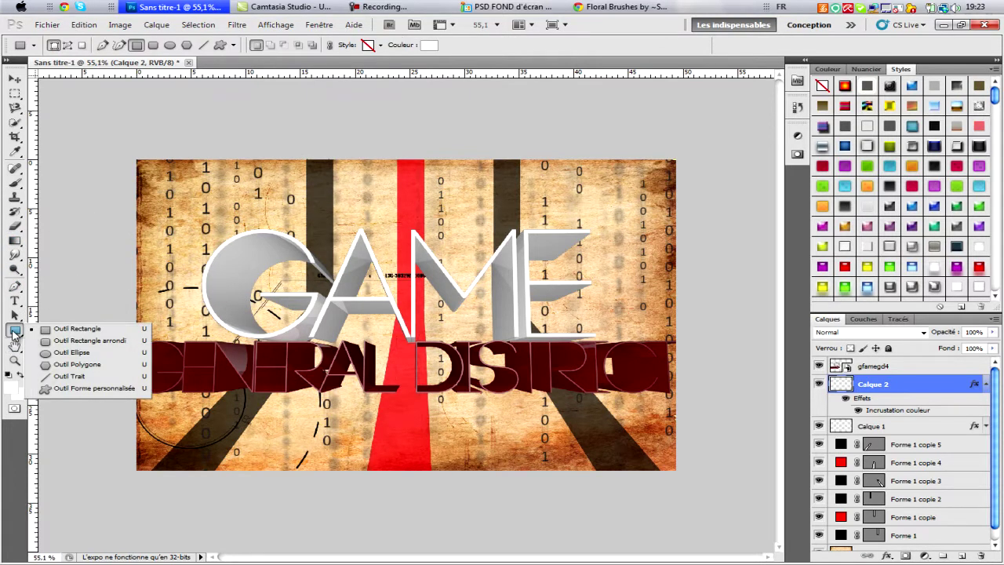
pyautogui.click(71, 353)
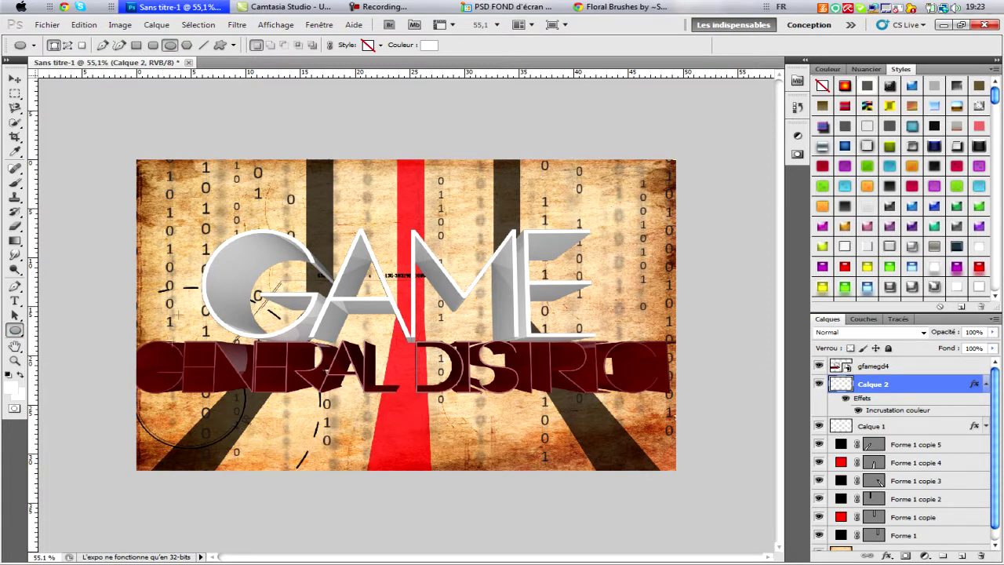
pyautogui.moveTo(113, 95)
pyautogui.mouseDown()
pyautogui.moveTo(249, 156)
pyautogui.moveTo(632, 221)
pyautogui.moveTo(711, 275)
pyautogui.mouseUp()
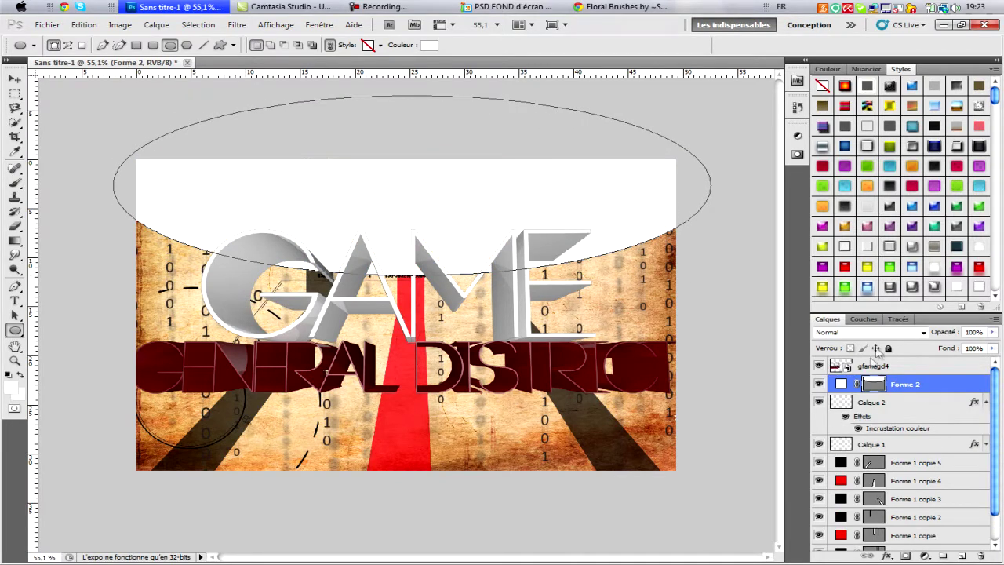
# Step: Set the ellipse layer Forme 2 to Incrustation blending at 31% opacity and move it above the gfamegd4 logo layer
pyautogui.click(986, 402)
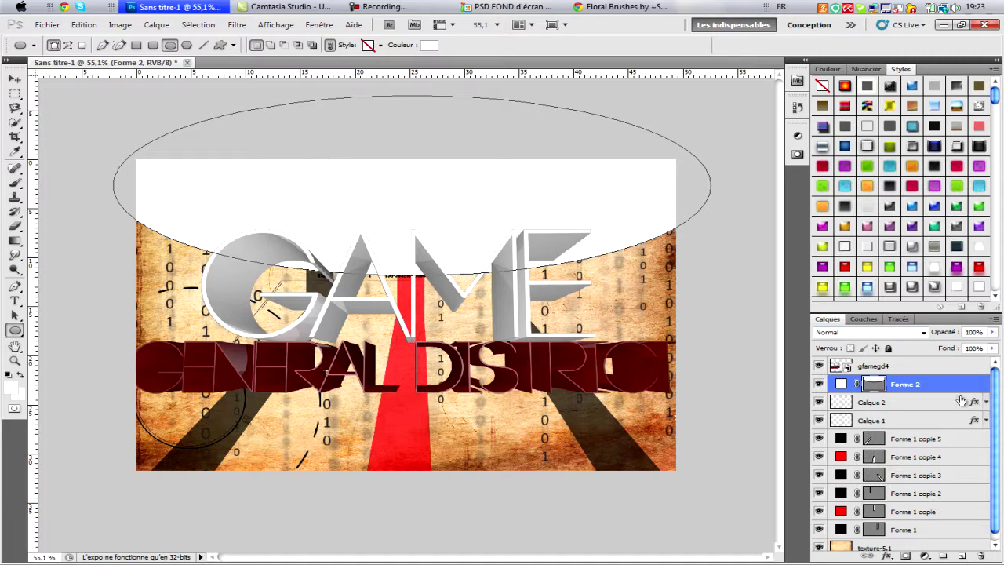
pyautogui.click(921, 336)
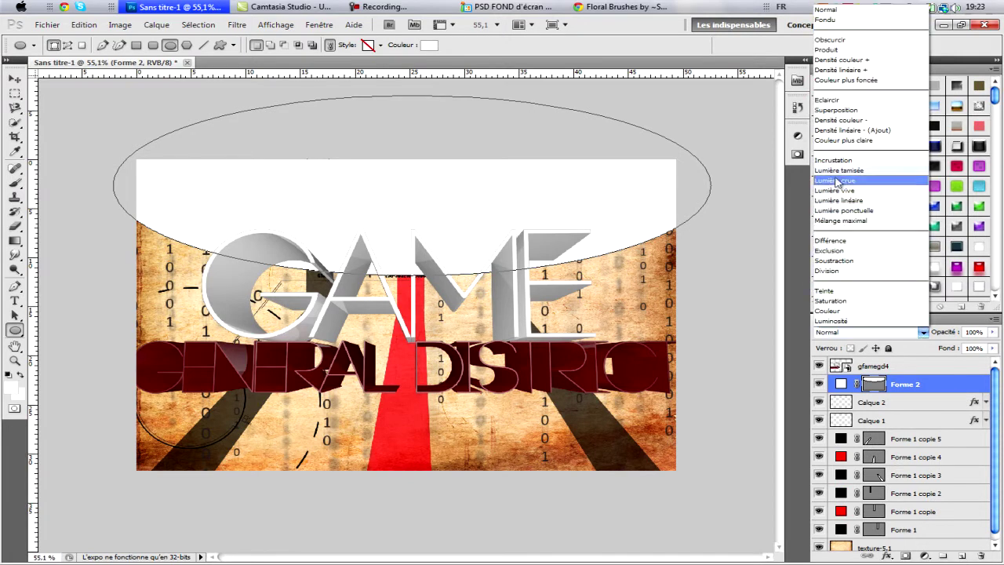
pyautogui.click(862, 161)
pyautogui.click(993, 331)
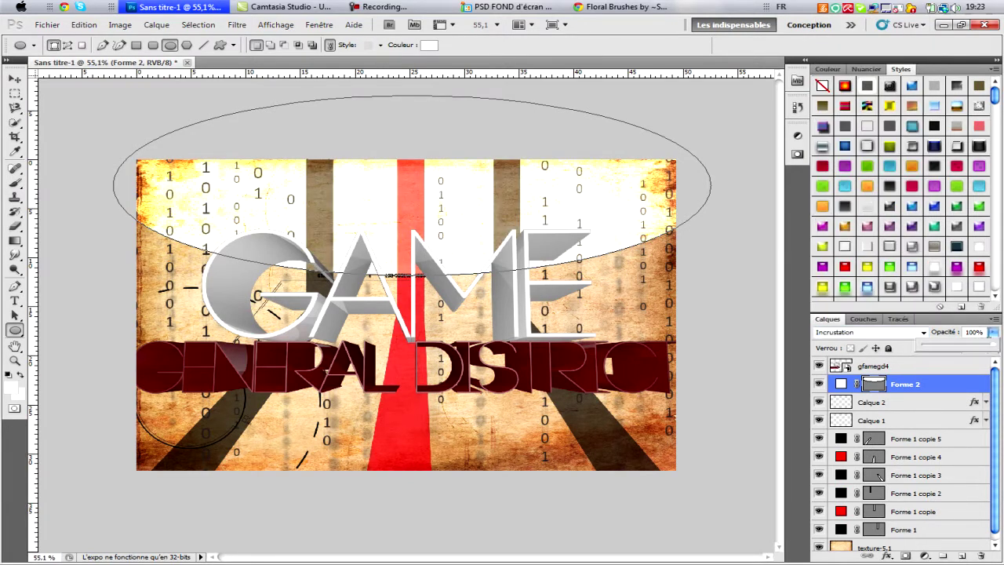
pyautogui.moveTo(944, 348); pyautogui.dragTo(941, 348)
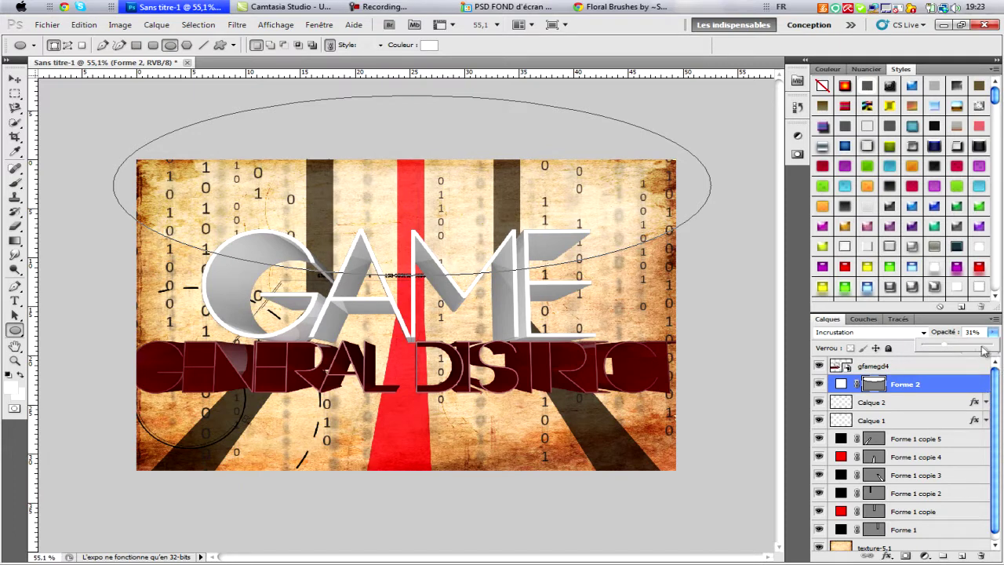
pyautogui.moveTo(984, 351); pyautogui.dragTo(984, 350)
pyautogui.click(899, 441)
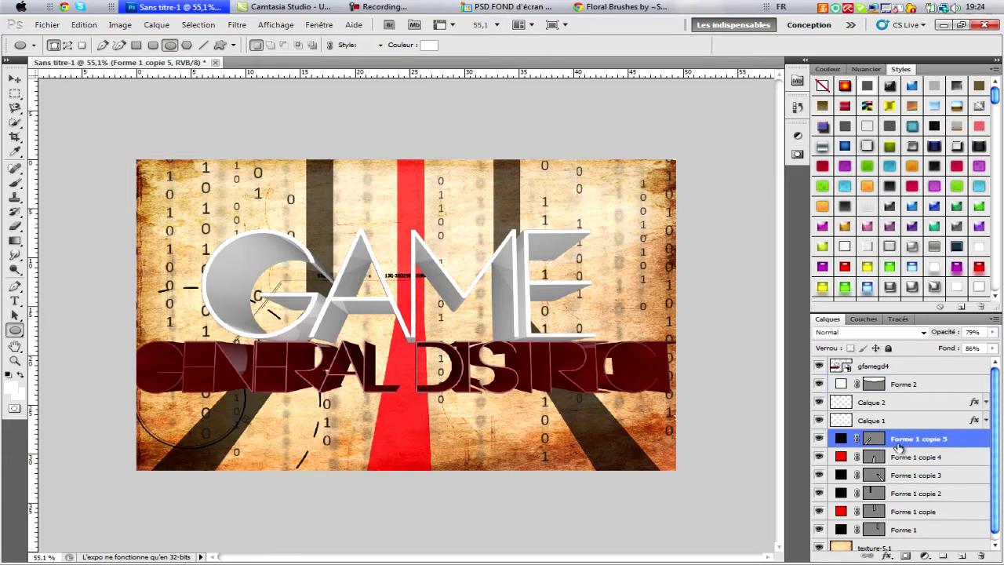
pyautogui.moveTo(902, 384); pyautogui.dragTo(898, 369)
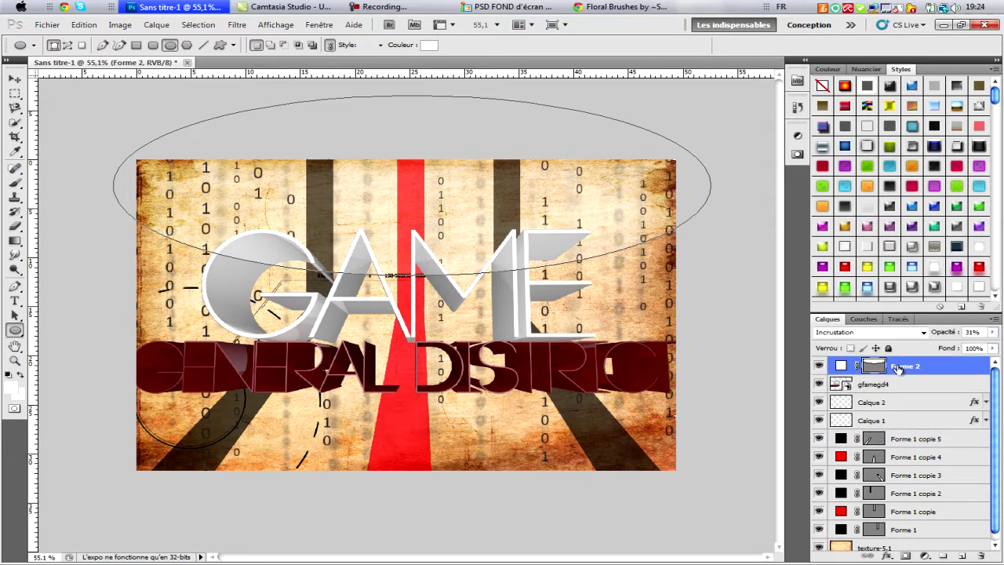
# Step: Add a new layer directly above Forme 1 copie 5 and choose a soft round brush at 784 px with 0% hardness
pyautogui.click(909, 438)
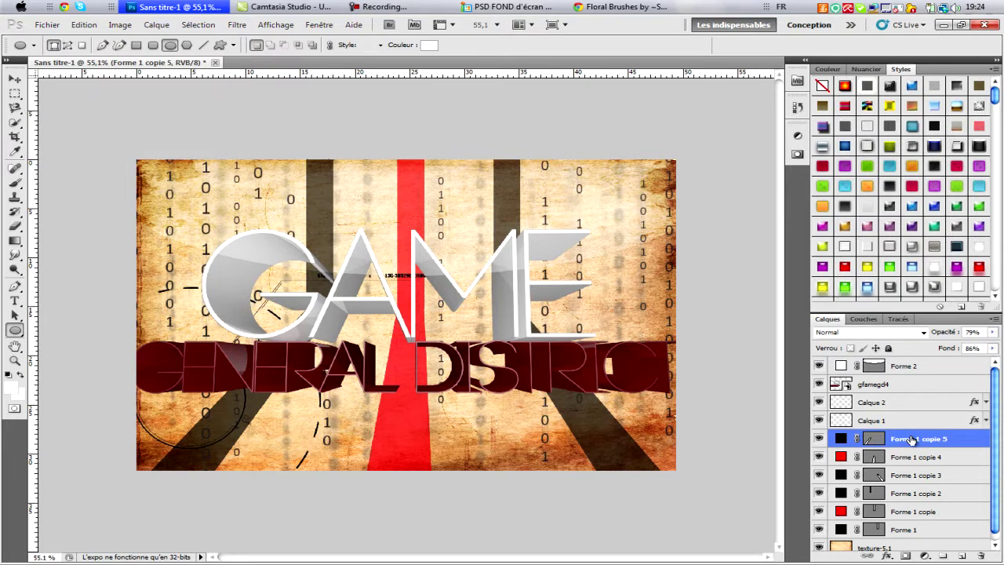
pyautogui.click(15, 329)
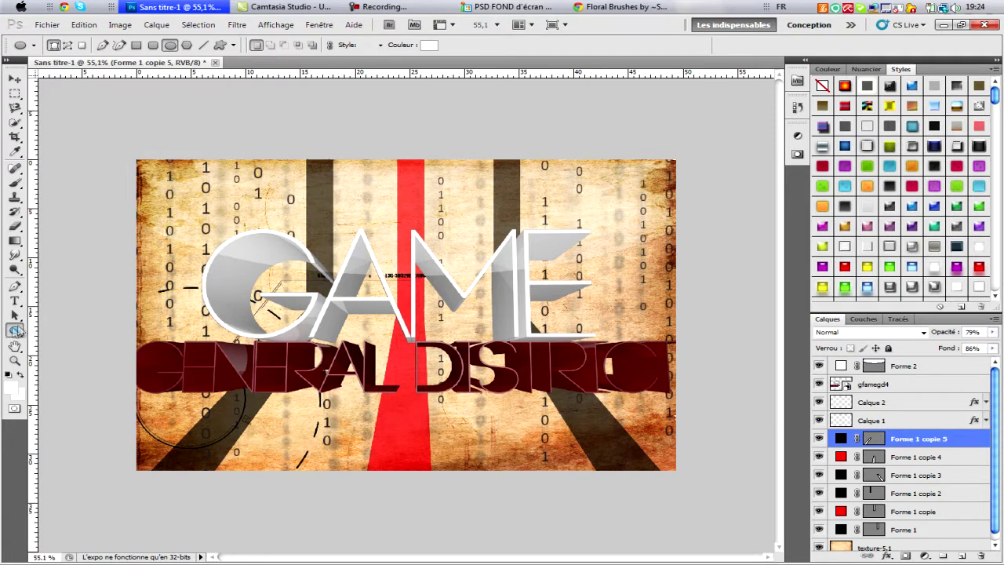
pyautogui.click(15, 186)
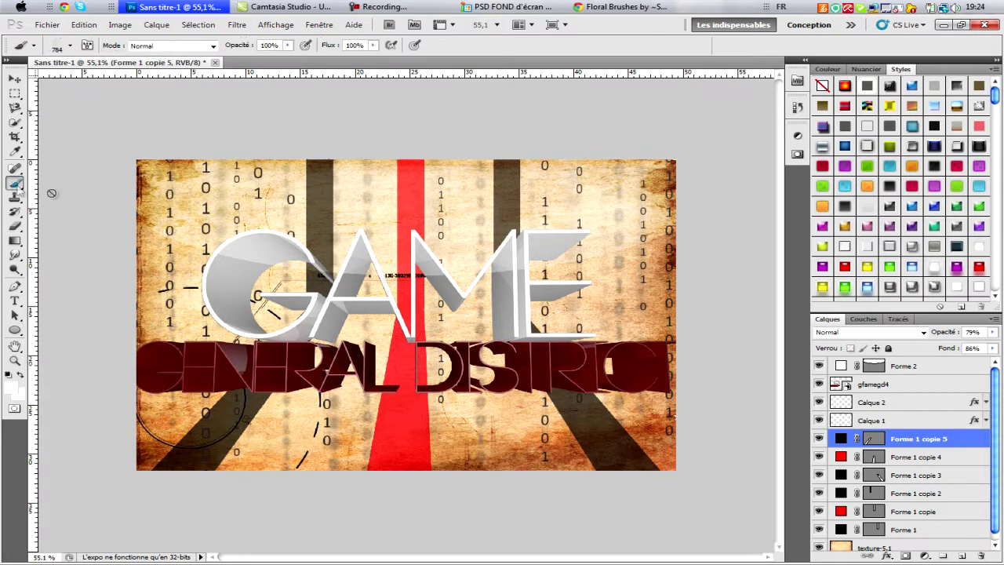
pyautogui.click(963, 557)
pyautogui.rightClick(321, 235)
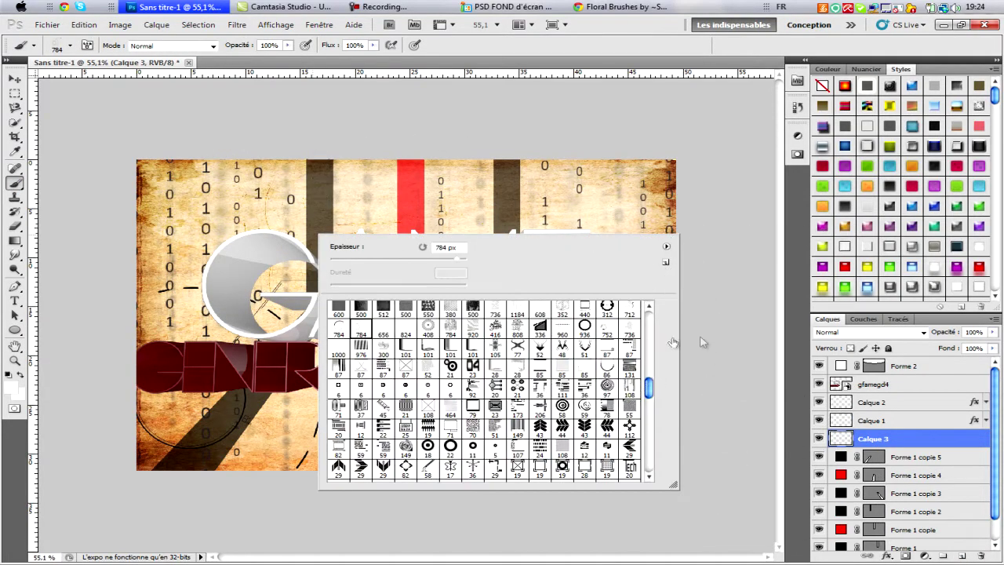
pyautogui.moveTo(650, 393); pyautogui.dragTo(654, 308)
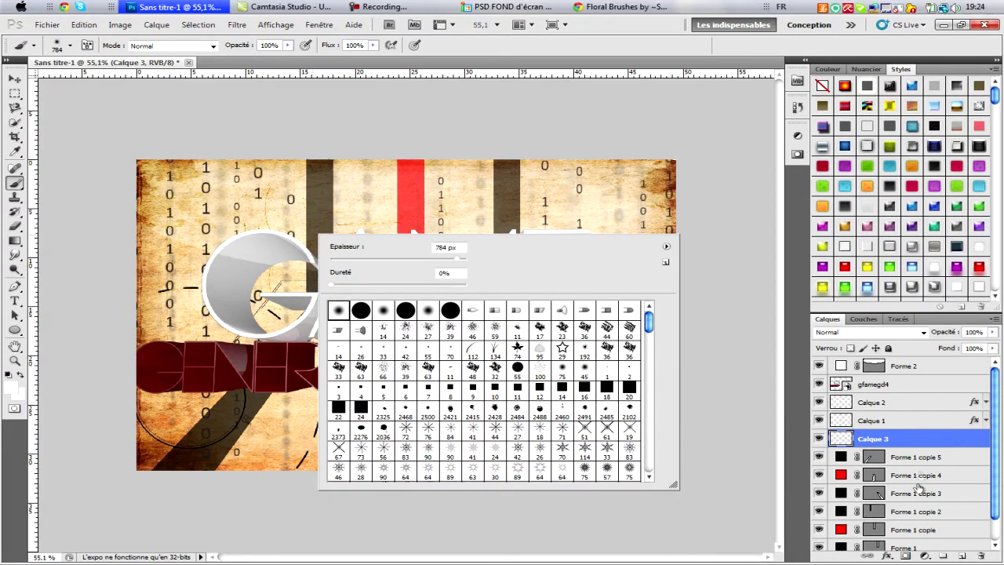
pyautogui.click(914, 445)
# Step: Set the new layer Calque 3 to Incrustation blending at 78% opacity
pyautogui.click(889, 333)
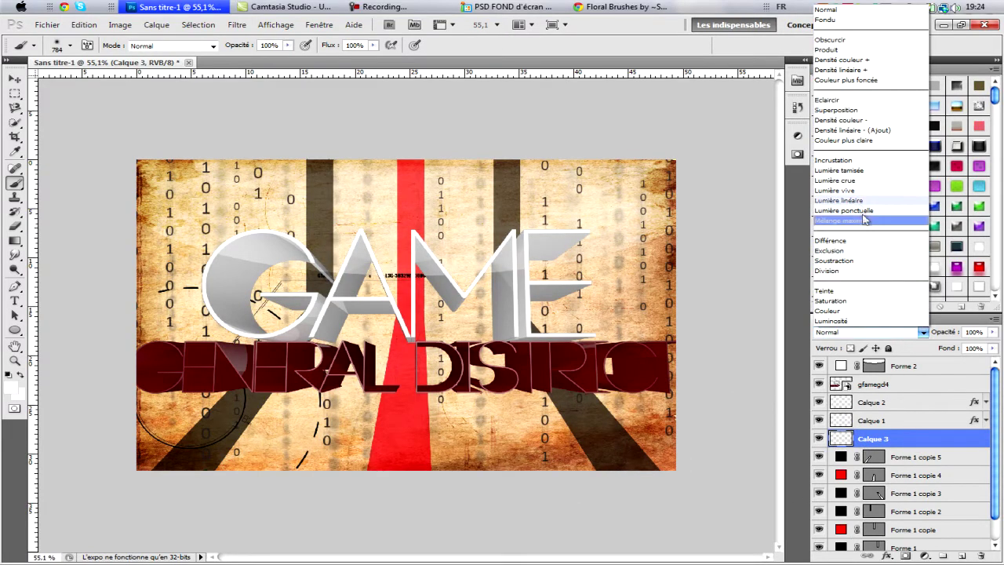
pyautogui.click(836, 160)
pyautogui.click(994, 333)
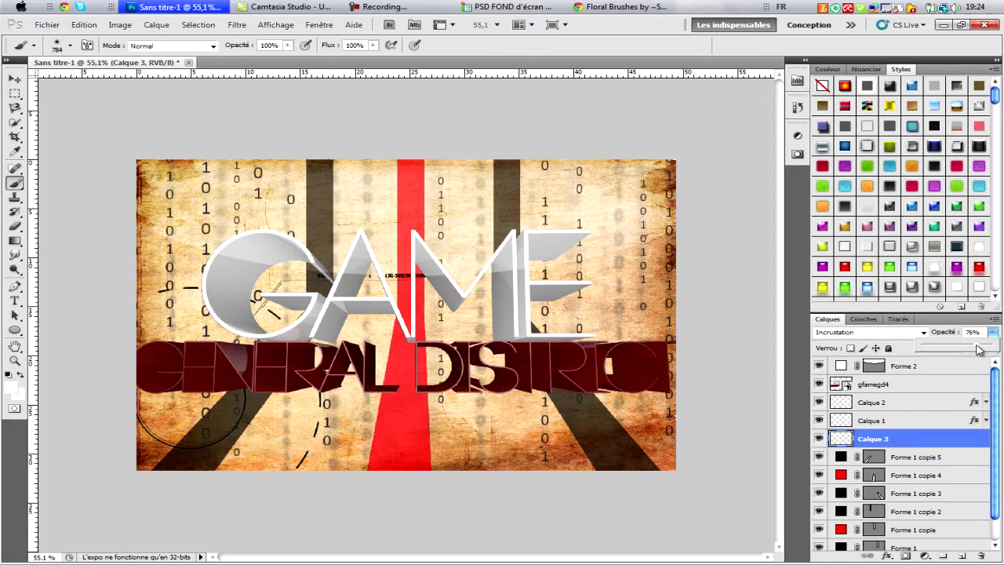
pyautogui.scroll(-3, 336, 480)
pyautogui.scroll(-1, 339, 477)
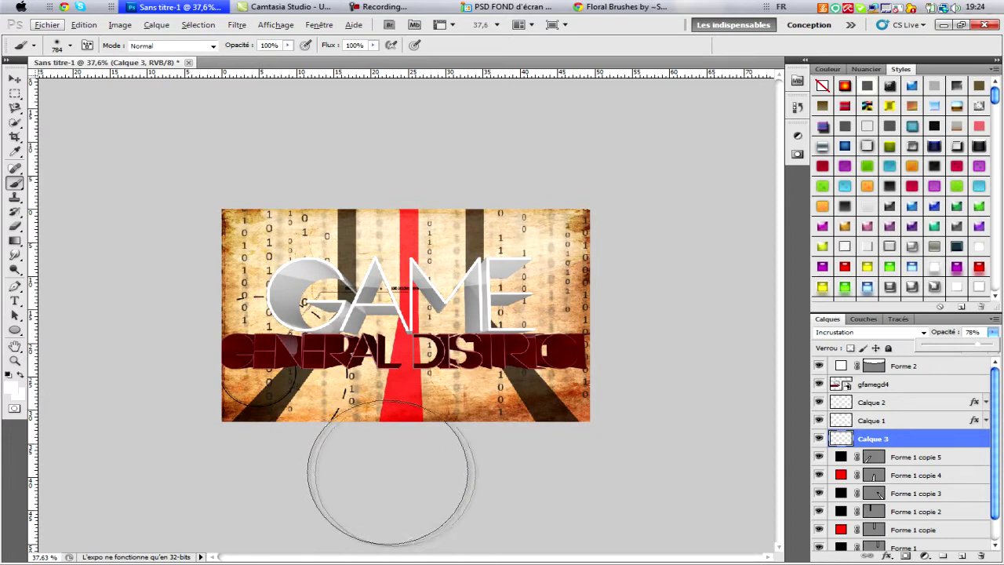
# Step: Enlarge the soft round brush to 1009 px at 0% hardness
pyautogui.rightClick(404, 476)
pyautogui.rightClick(402, 395)
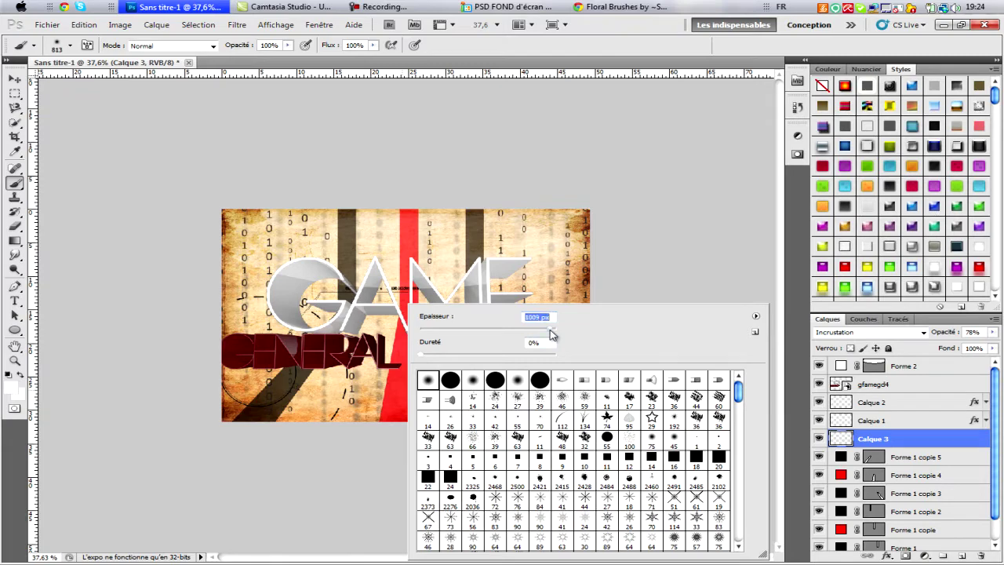
pyautogui.press('Return')
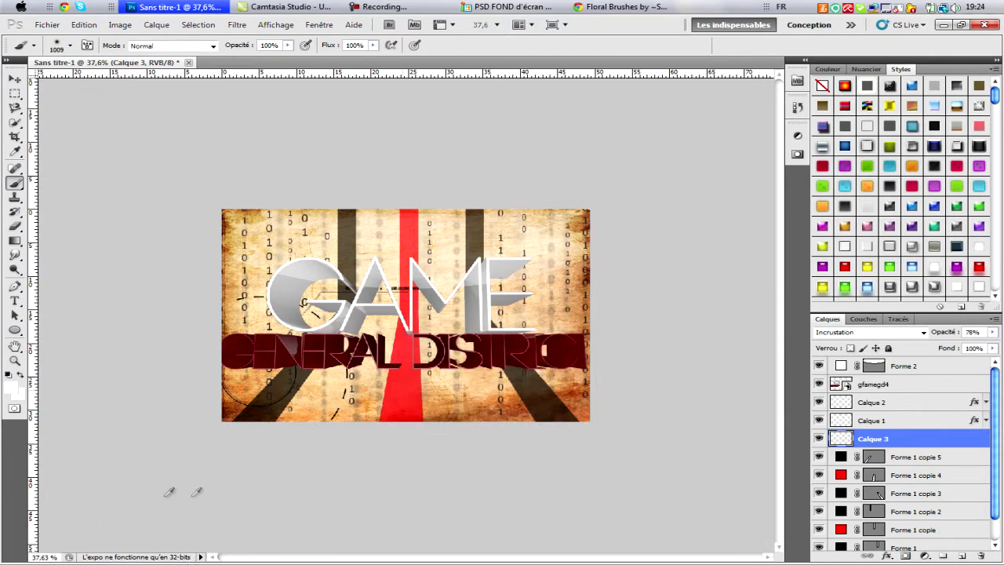
pyautogui.scroll(-2, 403, 495)
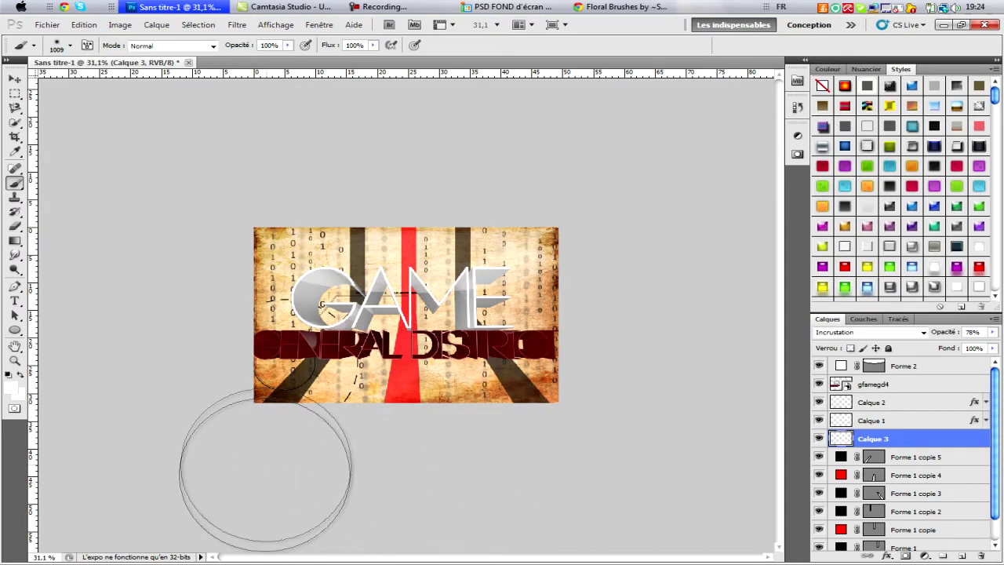
pyautogui.scroll(3, 306, 404)
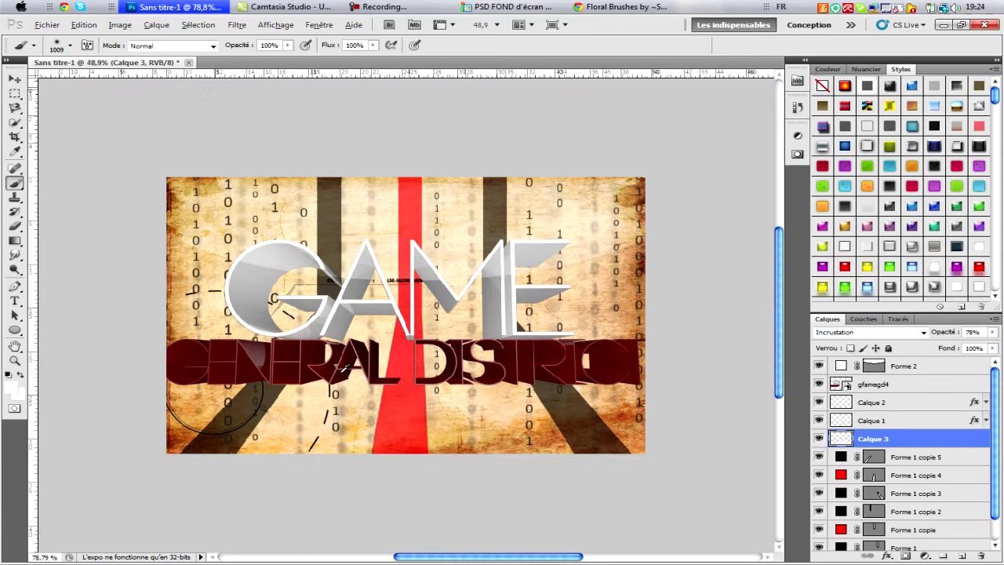
pyautogui.scroll(-1, 344, 366)
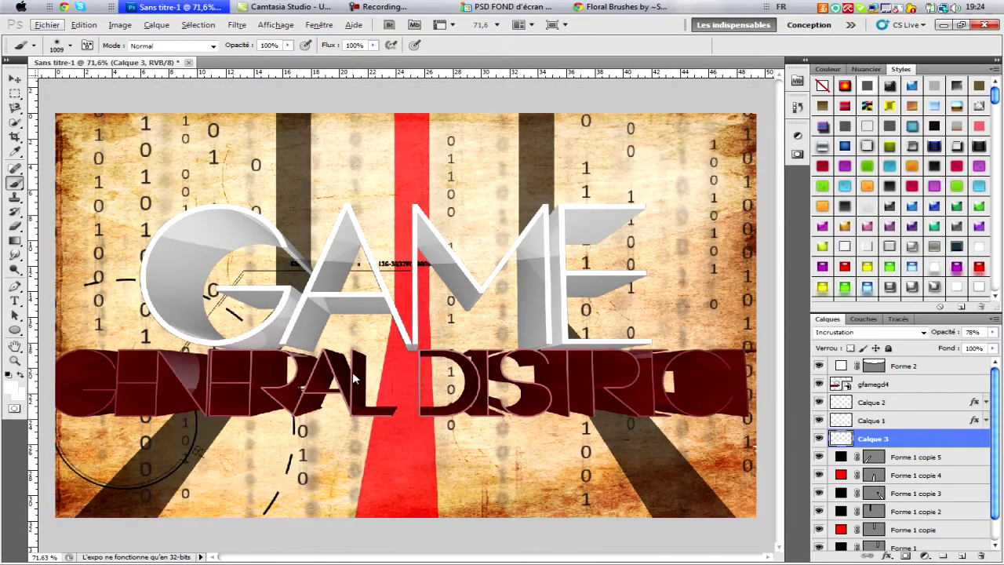
# Step: Move Calque 3 above the gfamegd4 logo layer and paint soft white light across the GENERAL DISTRICT lettering with a 129 px brush
pyautogui.rightClick(352, 372)
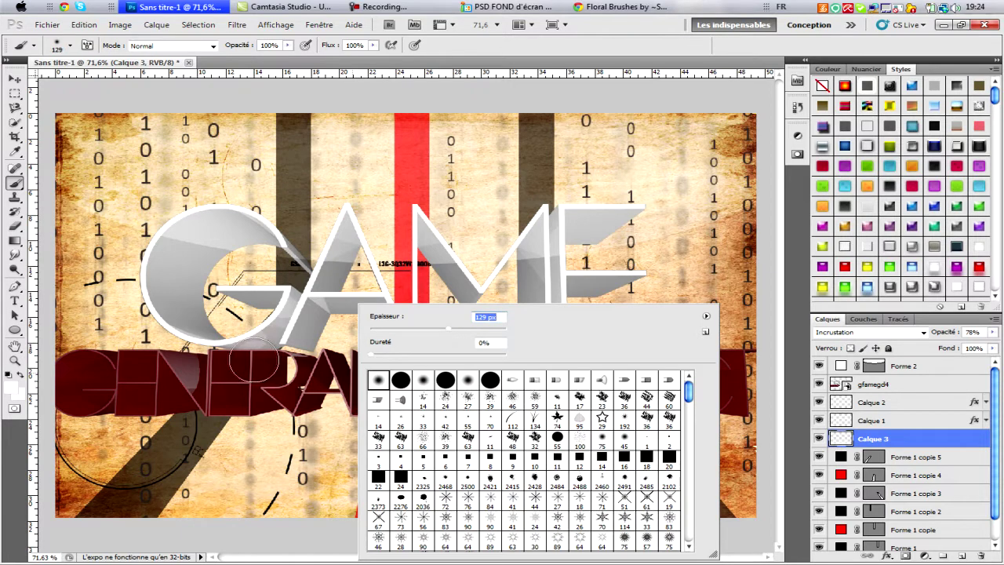
pyautogui.click(101, 372)
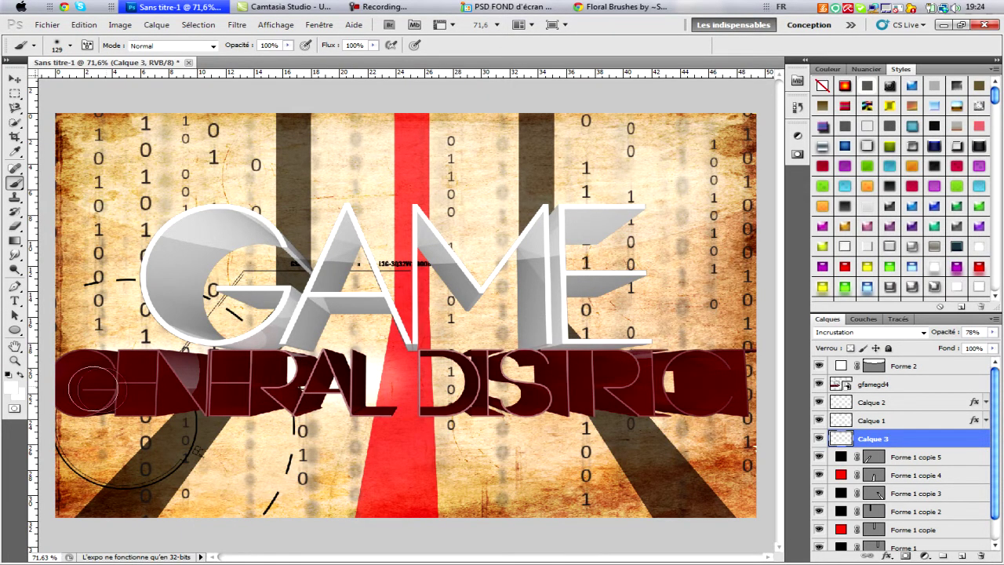
pyautogui.moveTo(900, 444); pyautogui.dragTo(902, 376)
pyautogui.moveTo(104, 402)
pyautogui.mouseDown()
pyautogui.moveTo(188, 404)
pyautogui.moveTo(251, 369)
pyautogui.moveTo(329, 345)
pyautogui.moveTo(337, 401)
pyautogui.moveTo(447, 378)
pyautogui.moveTo(533, 386)
pyautogui.moveTo(596, 368)
pyautogui.moveTo(705, 384)
pyautogui.moveTo(718, 396)
pyautogui.moveTo(729, 365)
pyautogui.moveTo(588, 407)
pyautogui.moveTo(470, 392)
pyautogui.mouseUp()
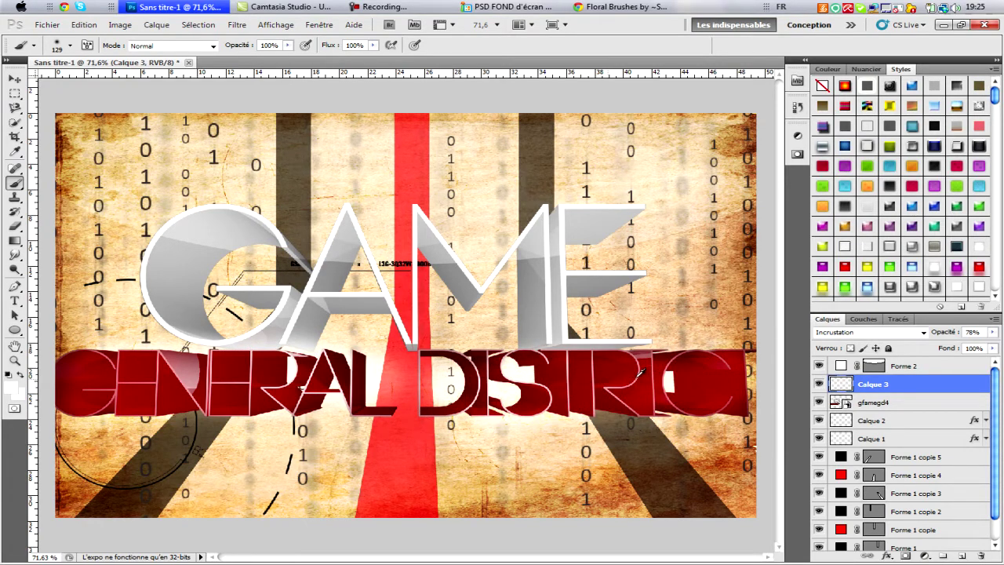
# Step: Enlarge the soft brush to 813 px and paint broad white light over the canvas's upper part on Calque 3
pyautogui.hotkey('ctrl', '-')
pyautogui.hotkey('ctrl', '-')
pyautogui.hotkey('ctrl', '-')
pyautogui.hotkey('ctrl', '-')
pyautogui.hotkey('ctrl', '-')
pyautogui.rightClick(392, 349)
pyautogui.moveTo(539, 333); pyautogui.dragTo(537, 333)
pyautogui.click(302, 404)
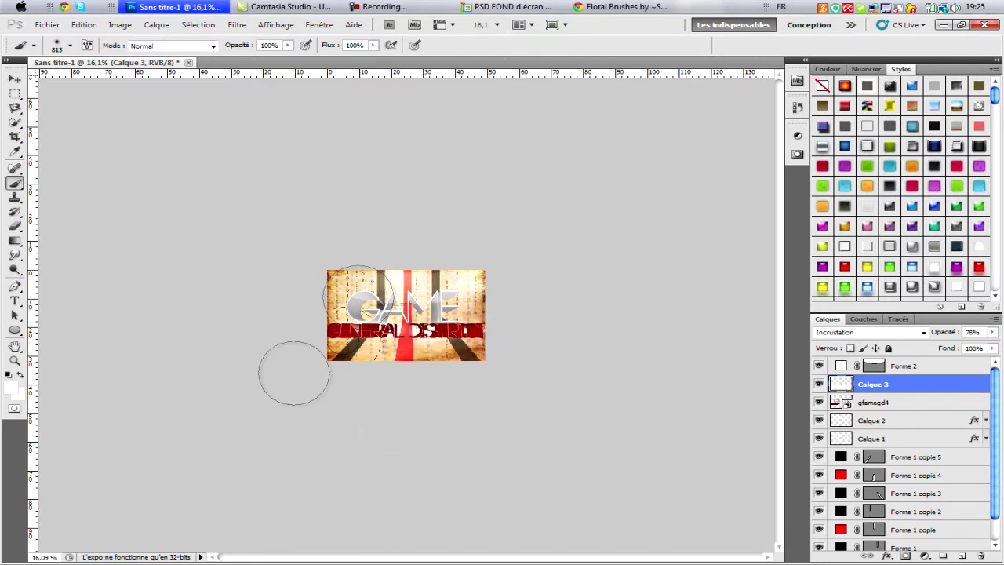
pyautogui.keyDown('alt'); pyautogui.scroll(2, 422, 184); pyautogui.keyUp('alt')
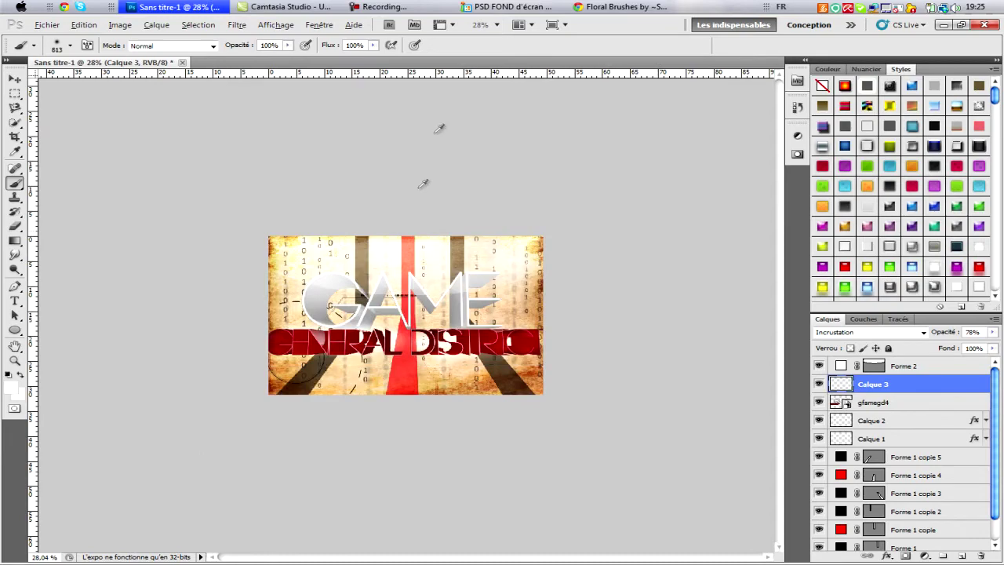
# Step: Compare the artwork with the reference wallpaper in Windows Photo Gallery and return to Photoshop
pyautogui.click(501, 6)
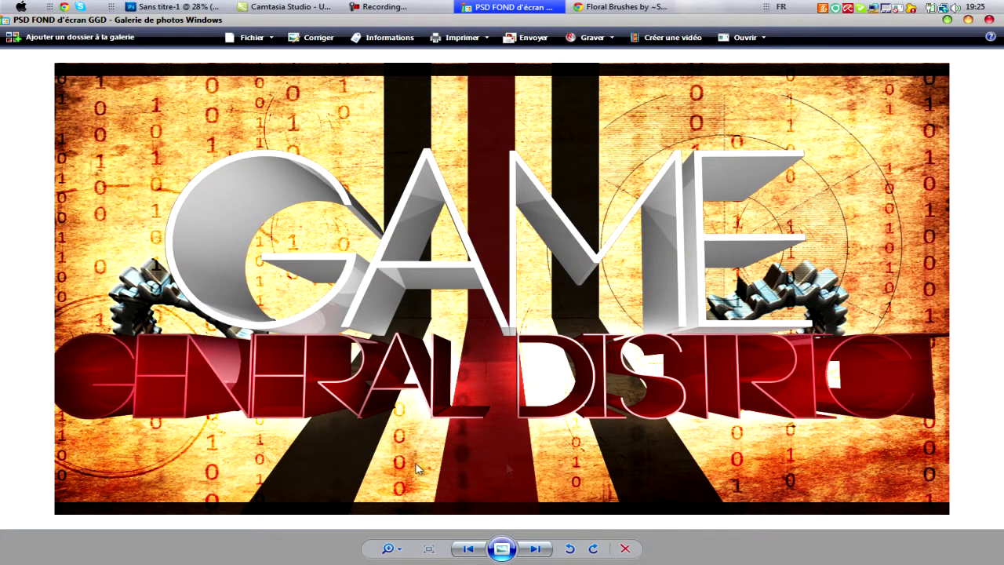
pyautogui.click(177, 6)
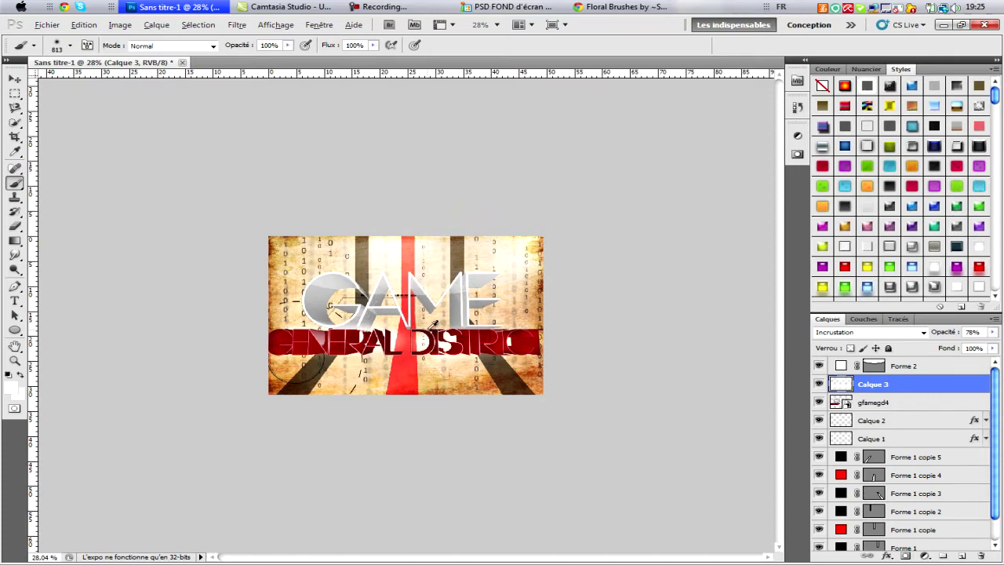
pyautogui.scroll(8, 429, 329)
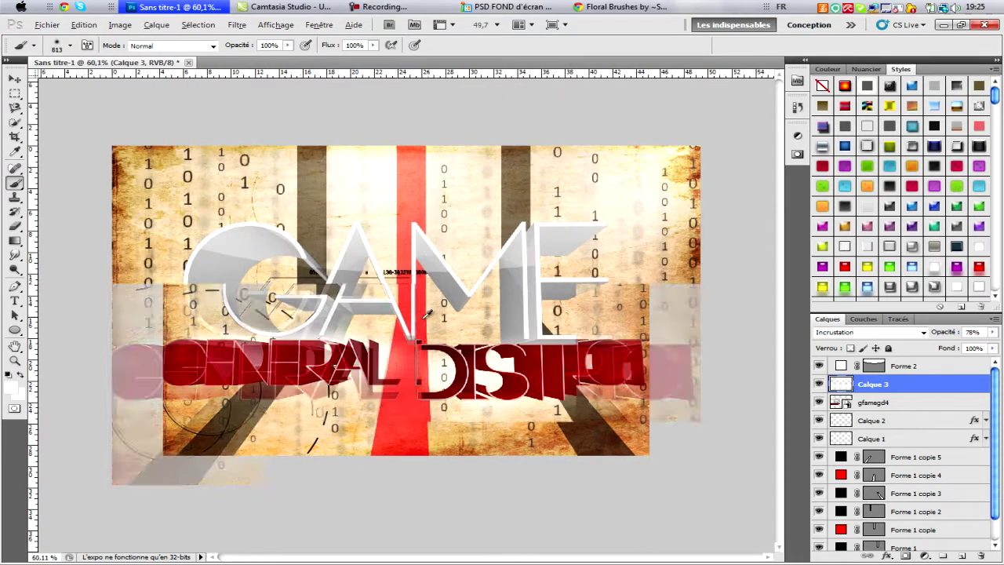
pyautogui.scroll(1, 427, 314)
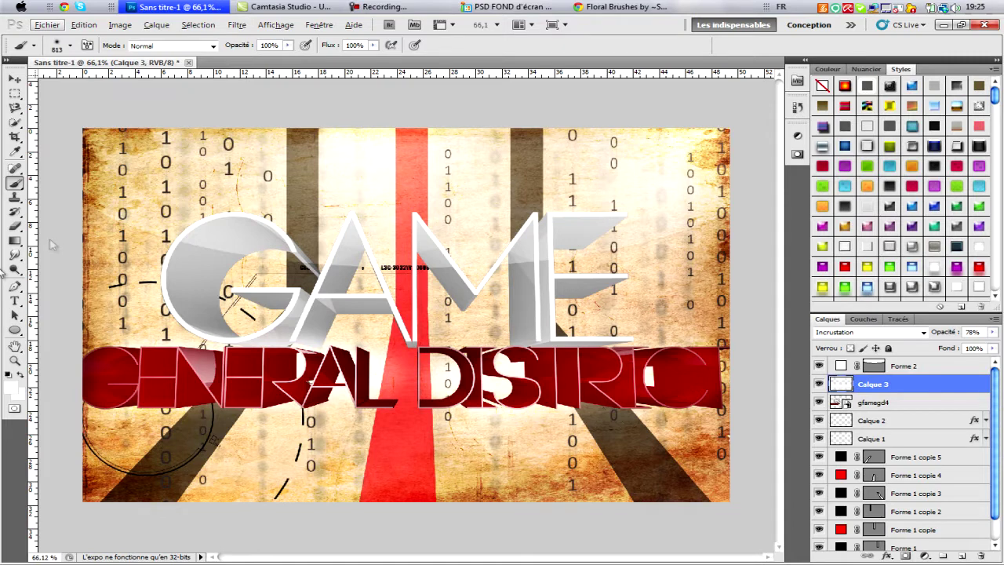
pyautogui.click(13, 261)
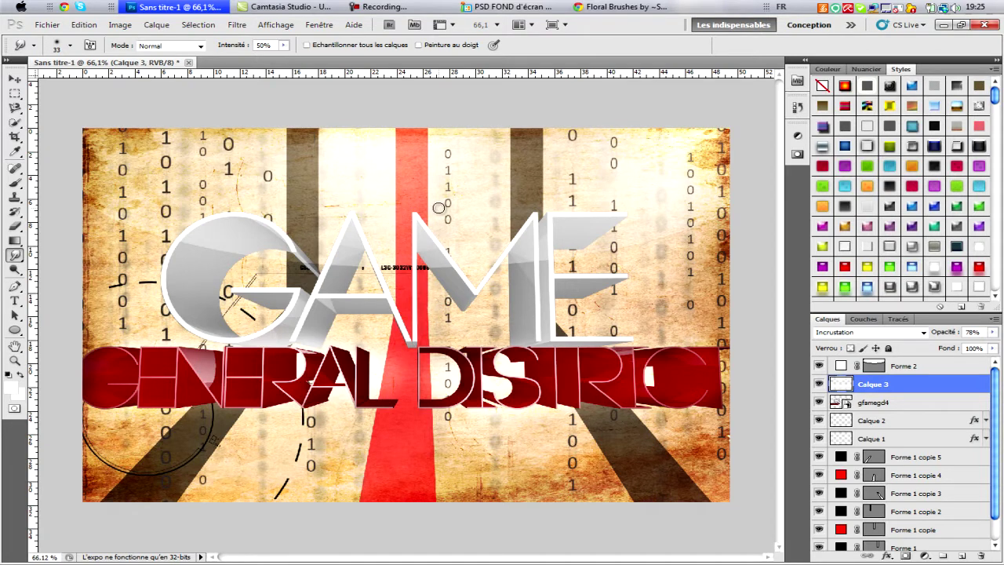
pyautogui.moveTo(439, 7)
pyautogui.click(378, 7)
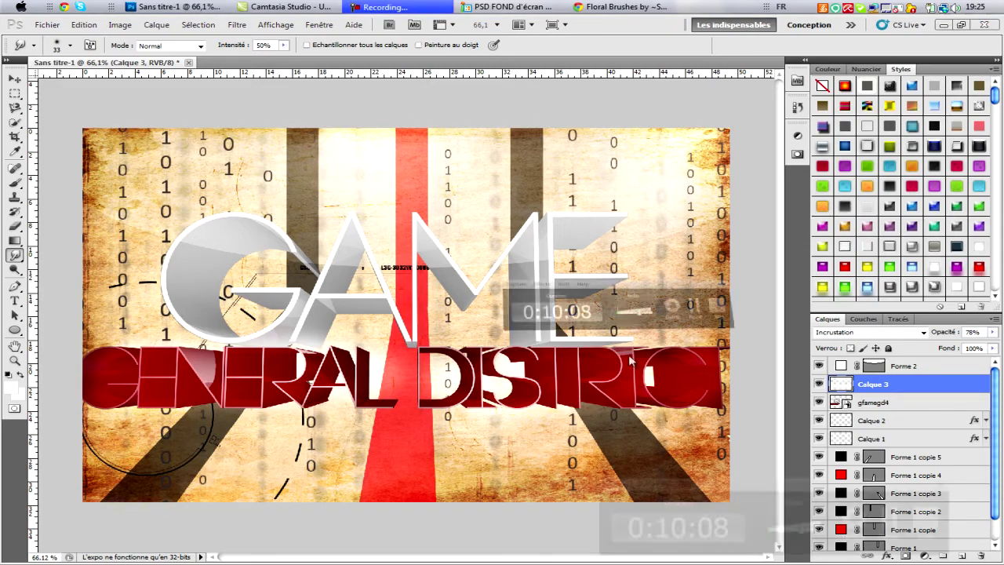